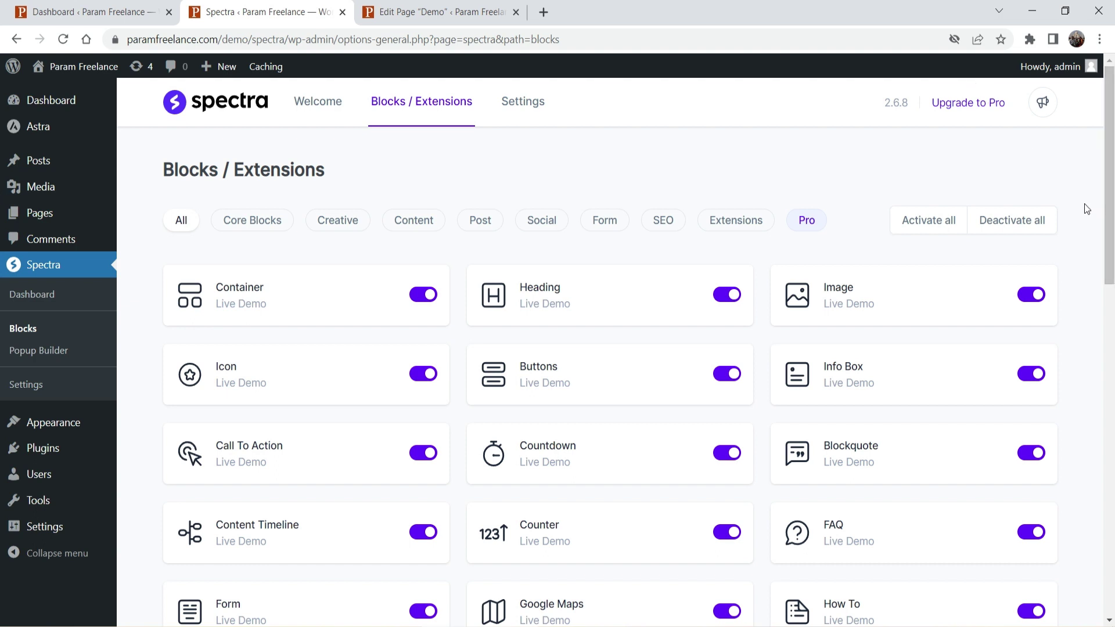
Scroll through the full list of Spectra blocks.
scroll(1086, 209, down, 6)
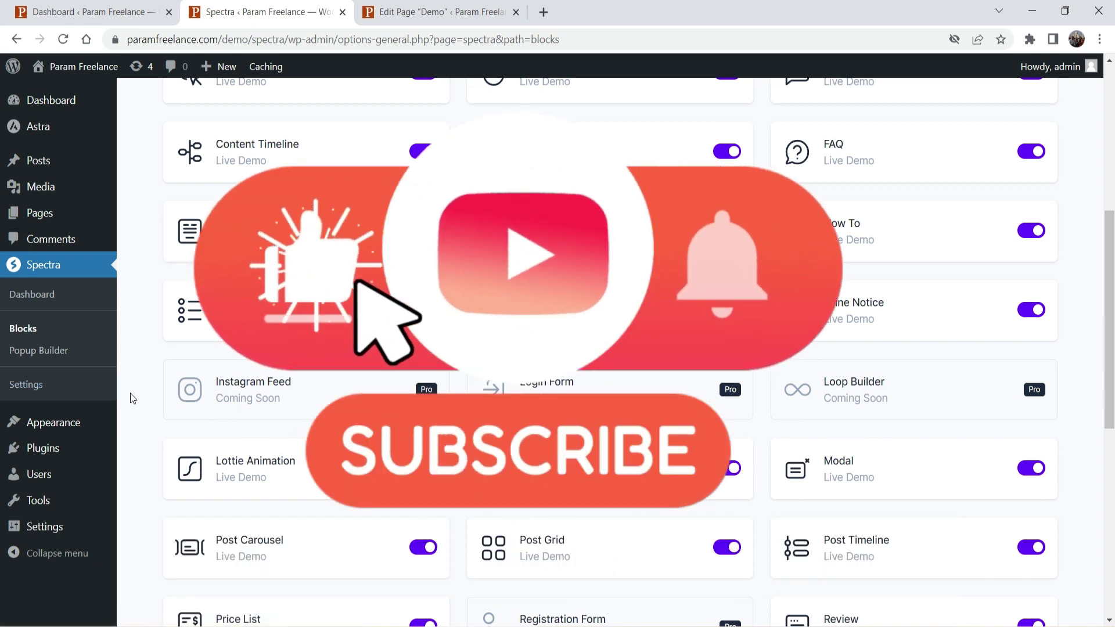
scroll(131, 393, down, 1)
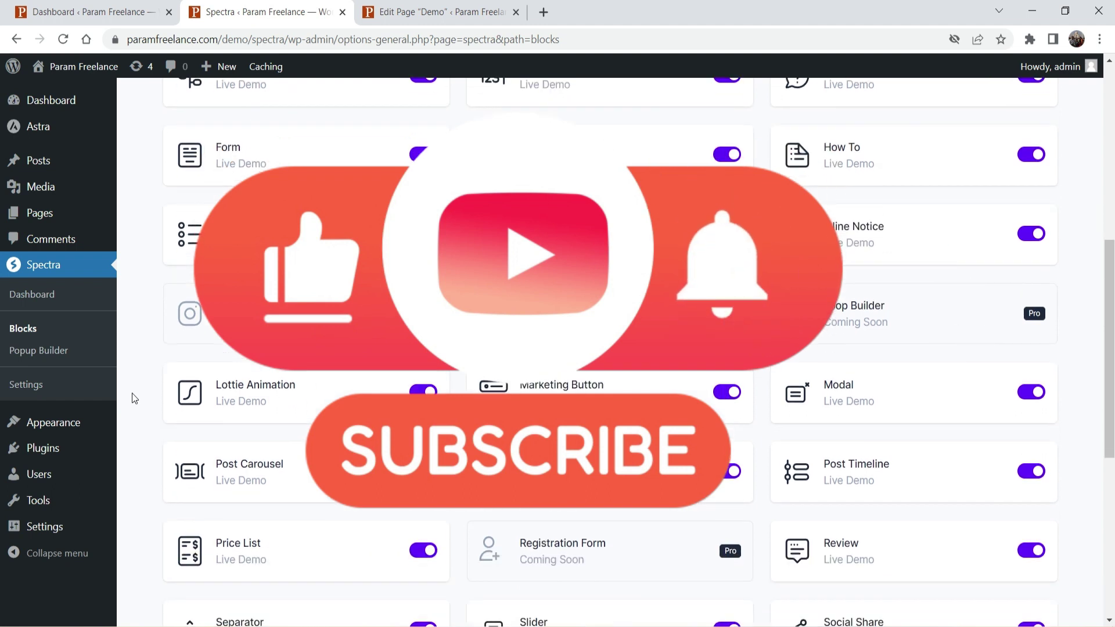
scroll(134, 394, down, 2)
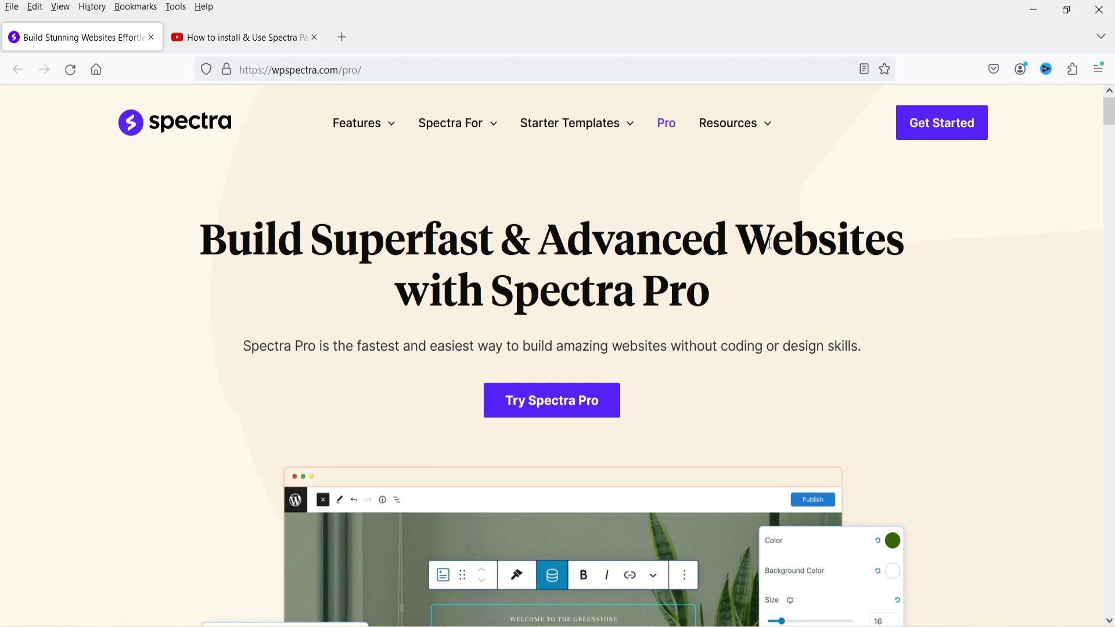
Open the Try Spectra Pro signup form, inspect its name and email fields, and close it unsubmitted.
click(582, 407)
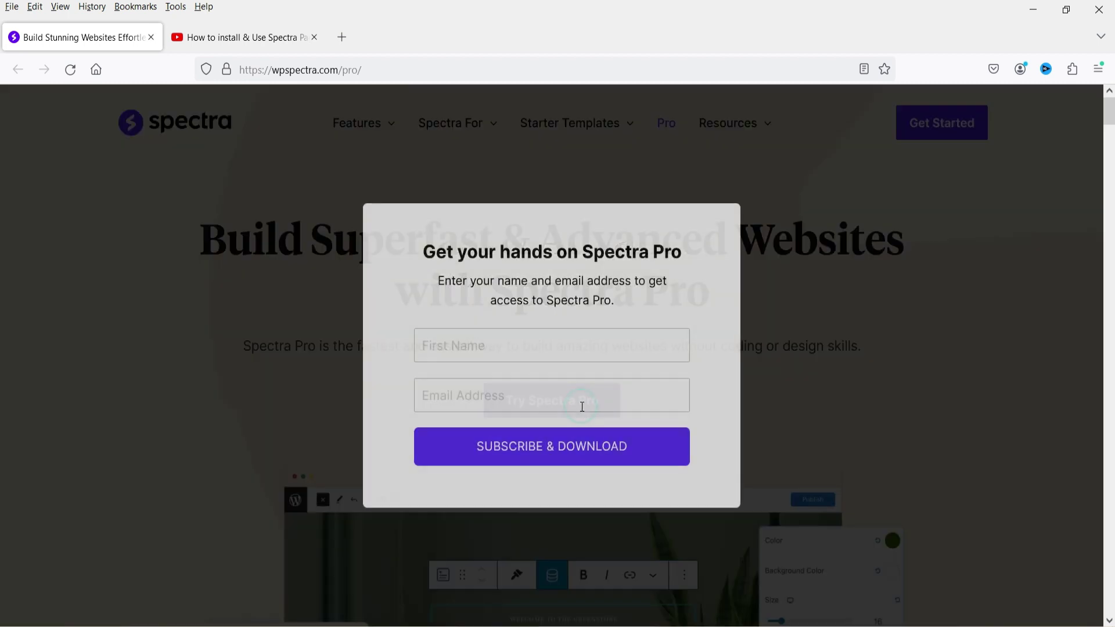
click(484, 353)
click(490, 387)
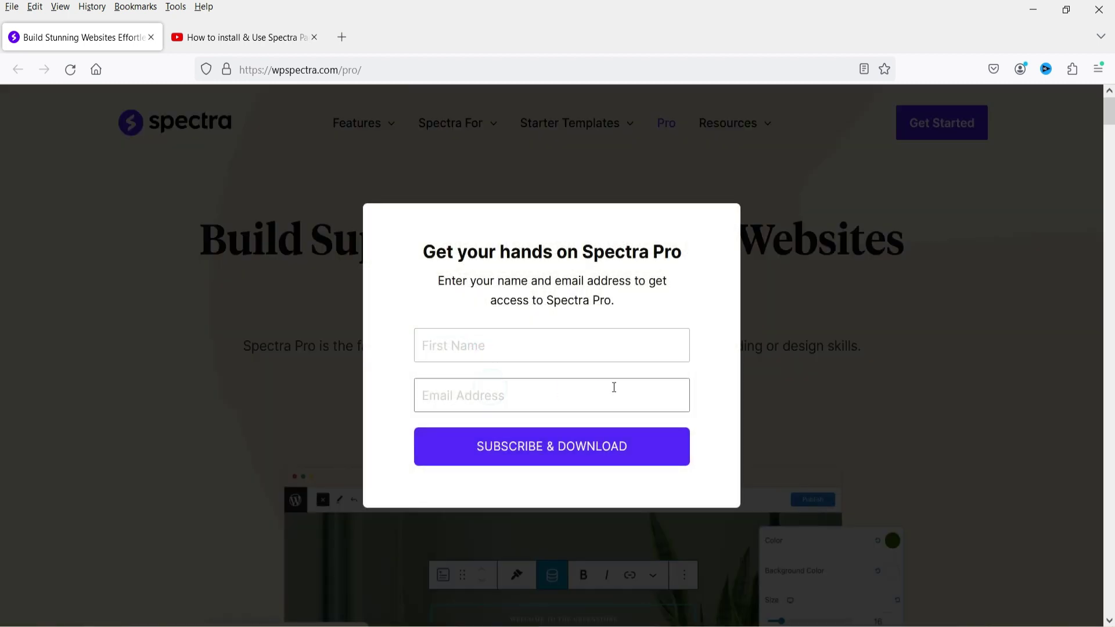
click(955, 385)
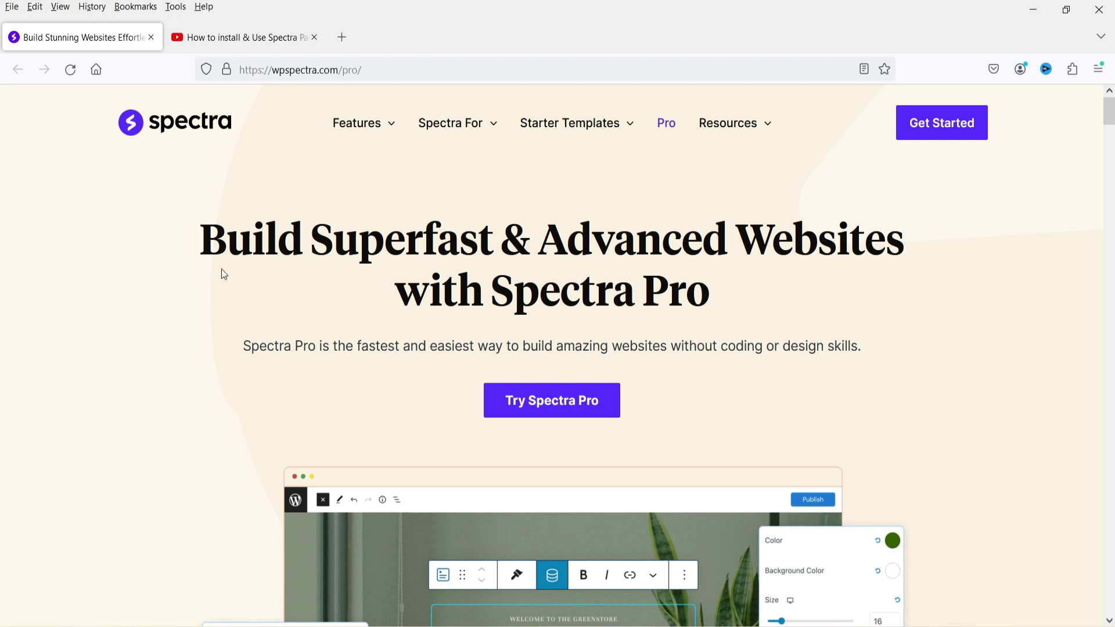
Scroll through the Spectra Pro feature sections, then return to the top of the page.
scroll(234, 284, down, 4)
scroll(125, 284, down, 6)
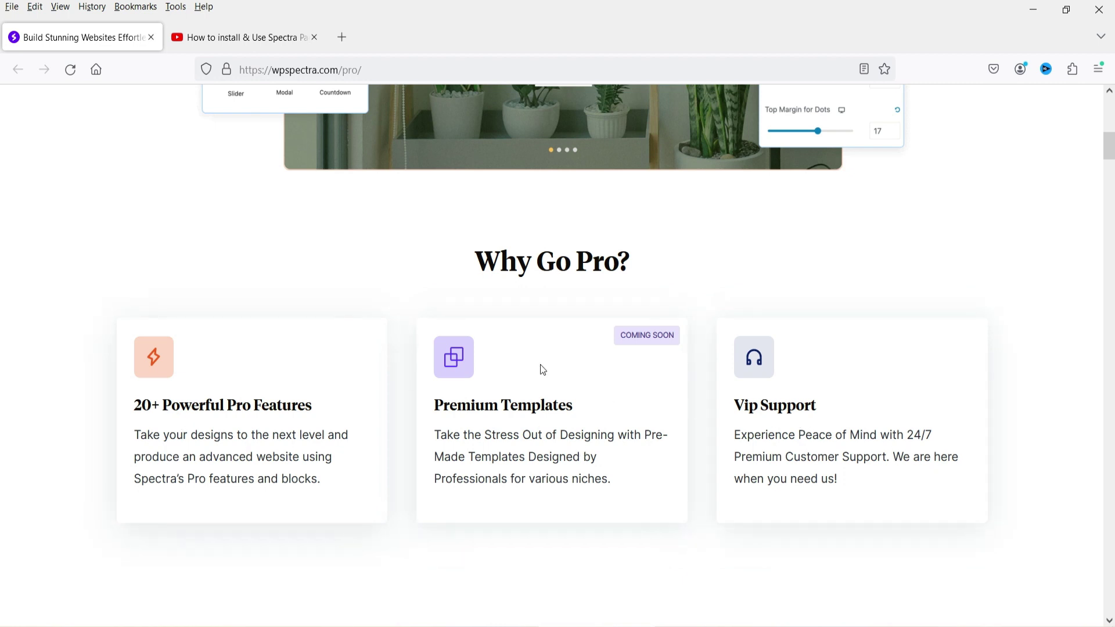
scroll(827, 420, down, 8)
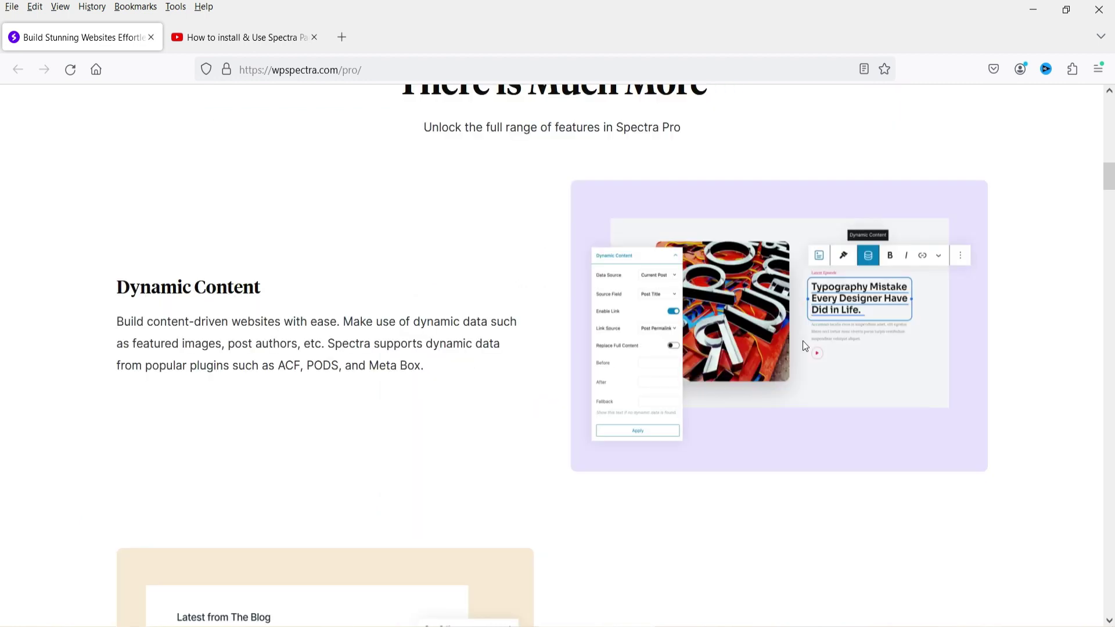
scroll(445, 287, down, 1)
scroll(587, 151, up, 1)
scroll(704, 304, down, 8)
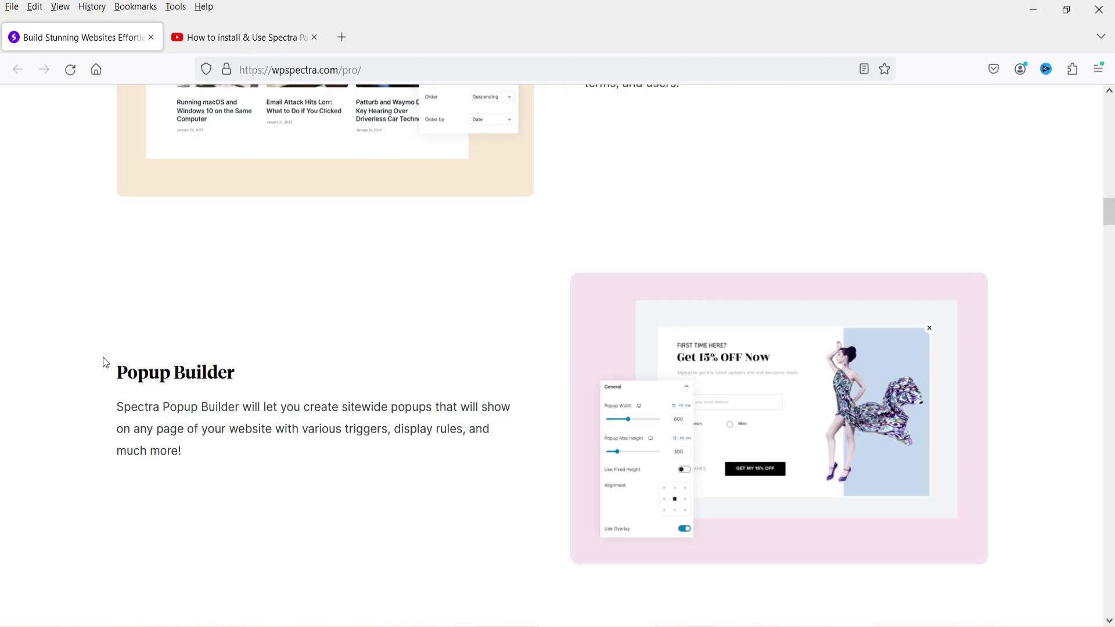
scroll(254, 351, down, 5)
scroll(808, 351, down, 8)
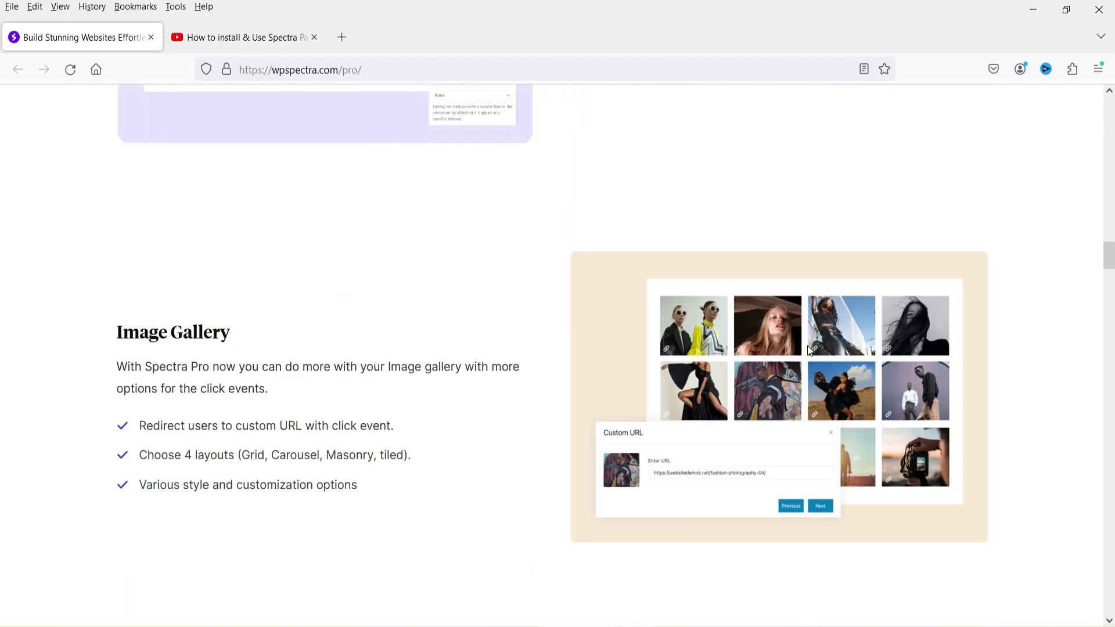
scroll(234, 376, down, 5)
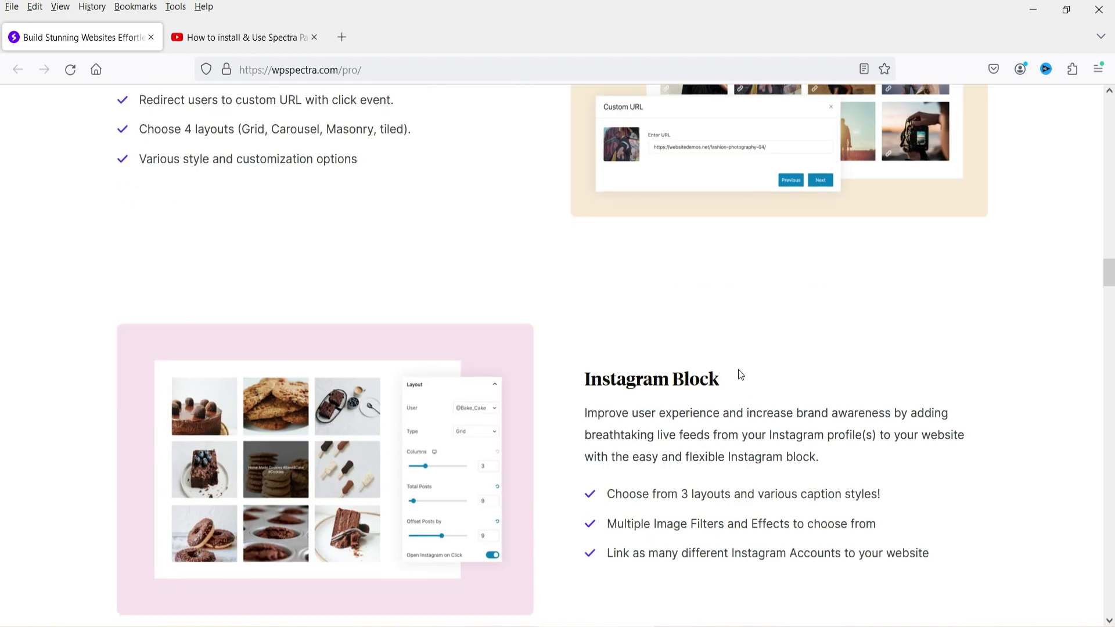
scroll(739, 371, down, 5)
scroll(741, 375, down, 4)
scroll(478, 372, down, 7)
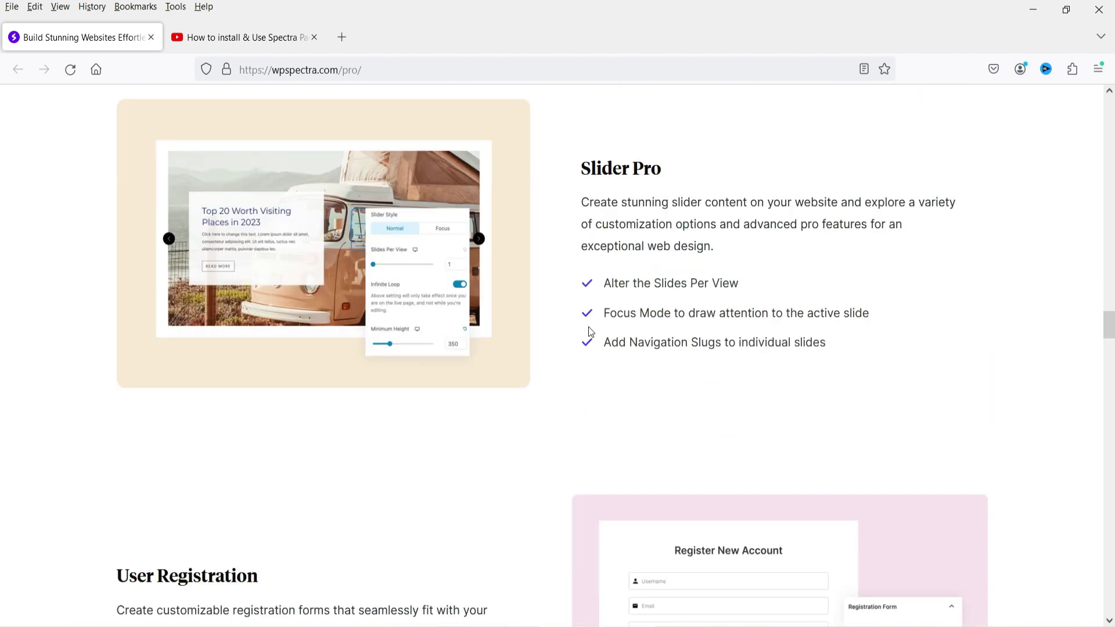
scroll(482, 334, down, 11)
scroll(796, 299, down, 11)
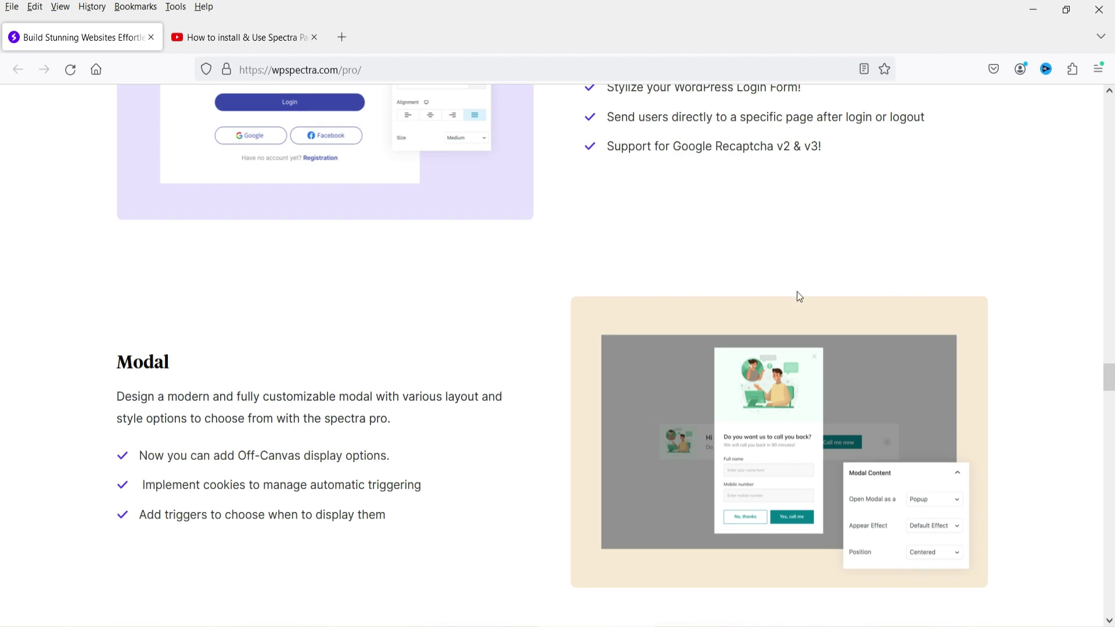
scroll(797, 323, down, 3)
key(Home)
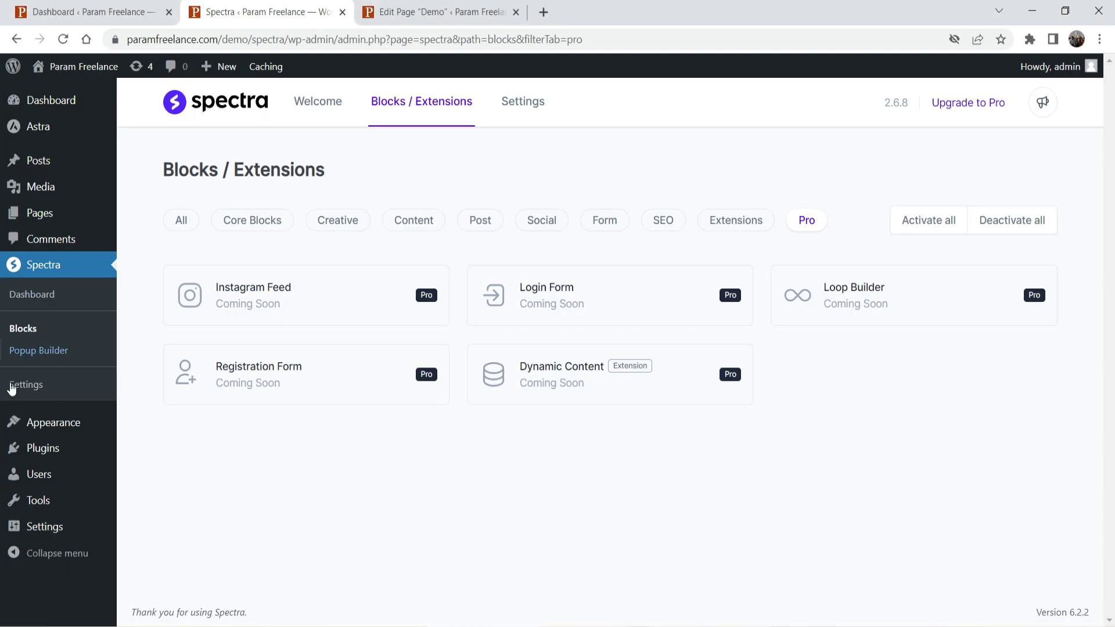
Upload spectra-pro-0.0.9.zip as a new plugin, install it, and activate Spectra Pro.
mouse_move(58, 456)
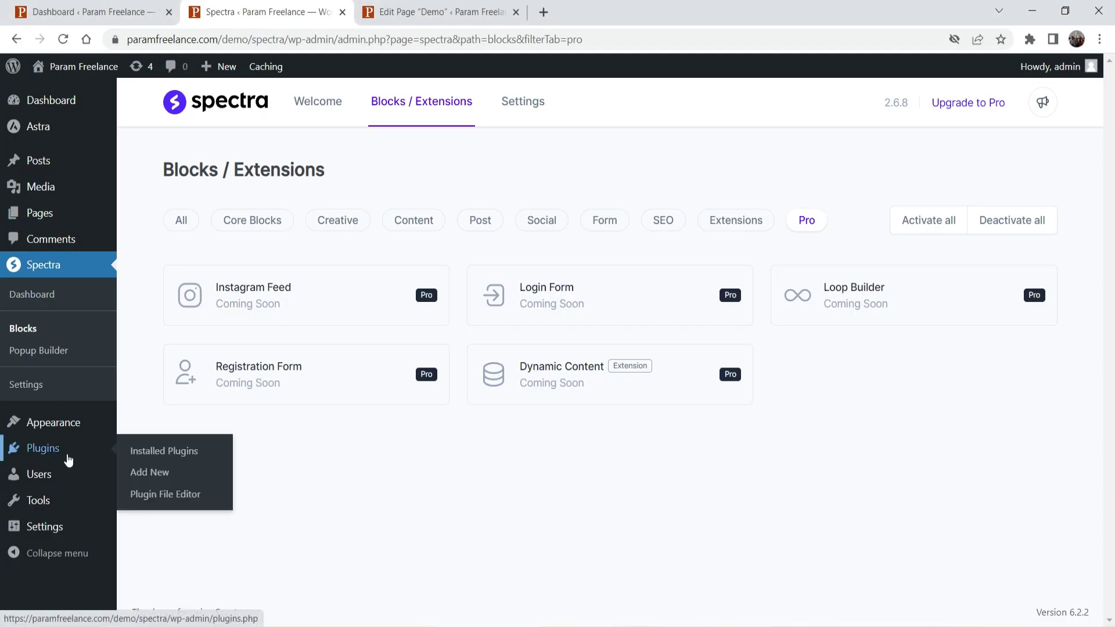
click(147, 481)
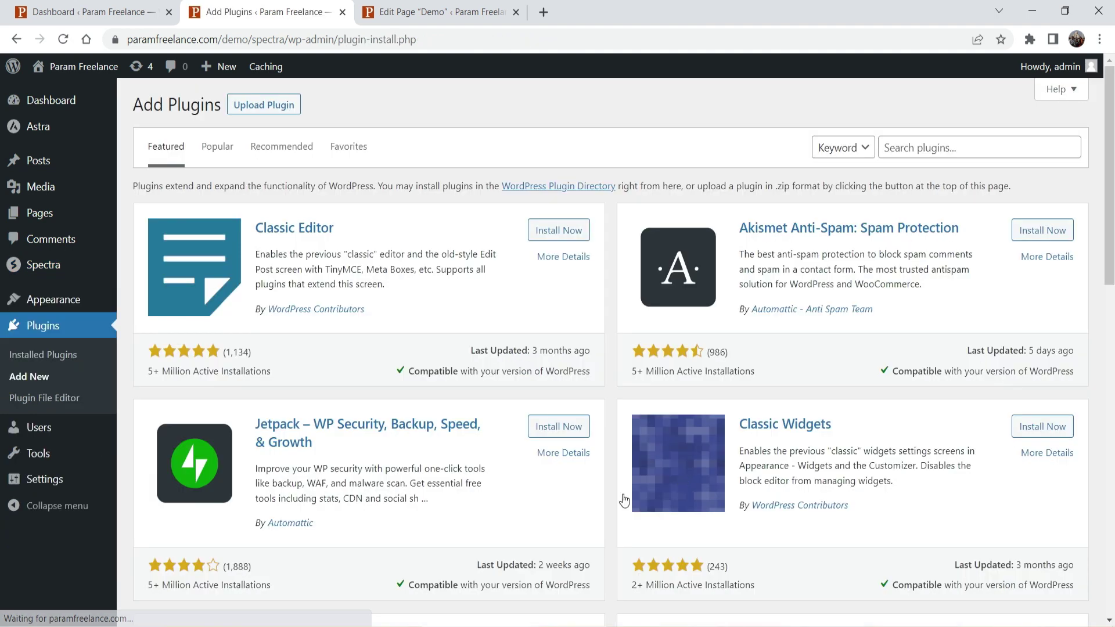
click(262, 105)
click(519, 244)
click(344, 135)
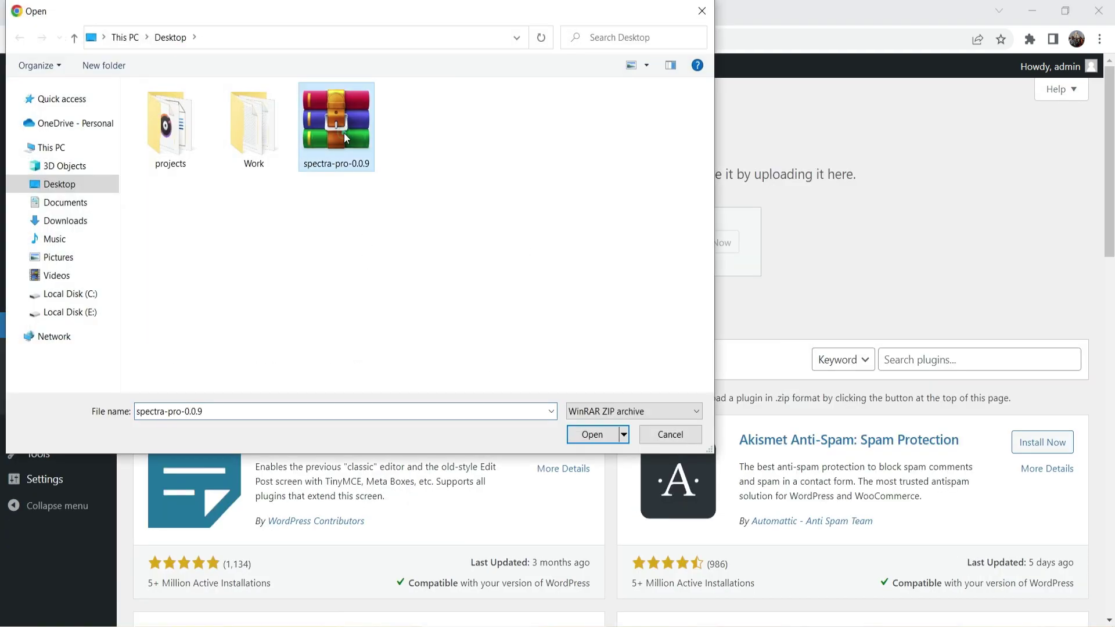
click(592, 434)
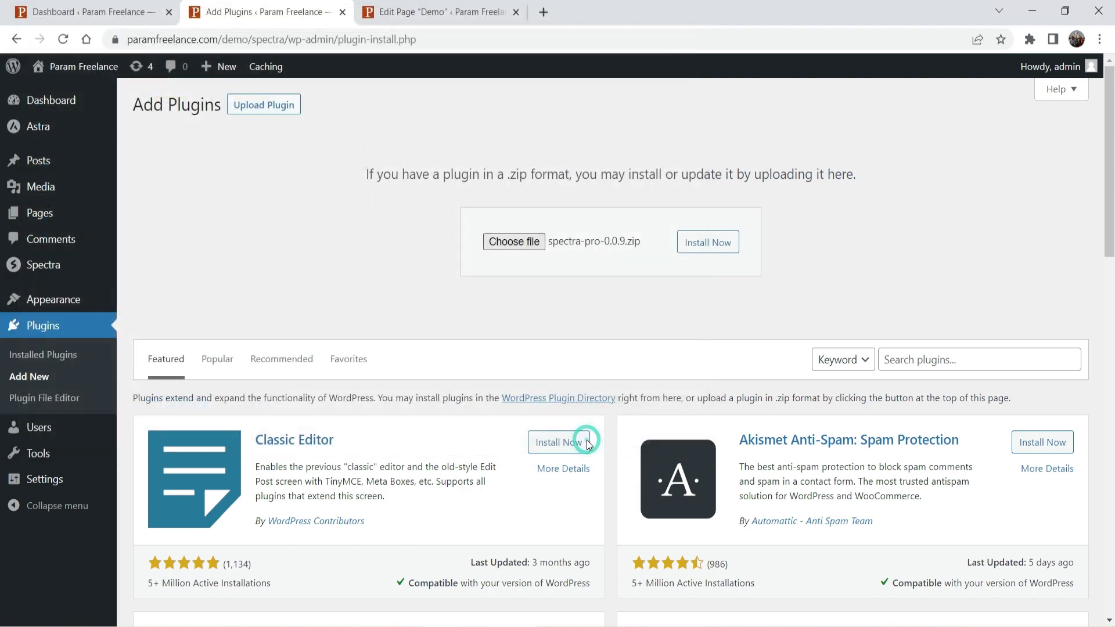
click(720, 245)
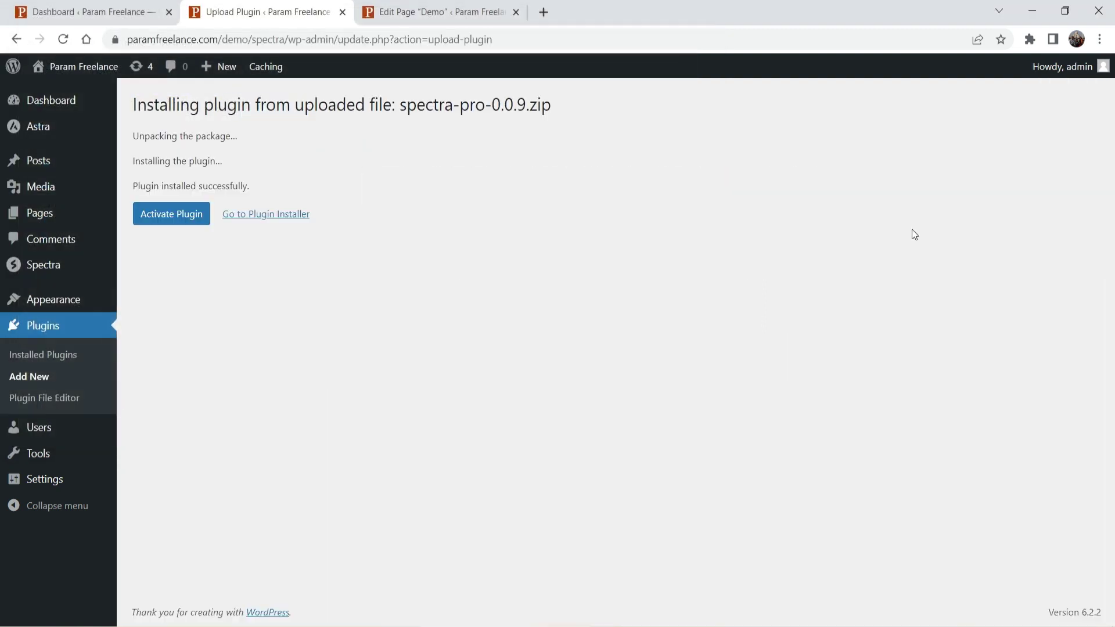
click(171, 213)
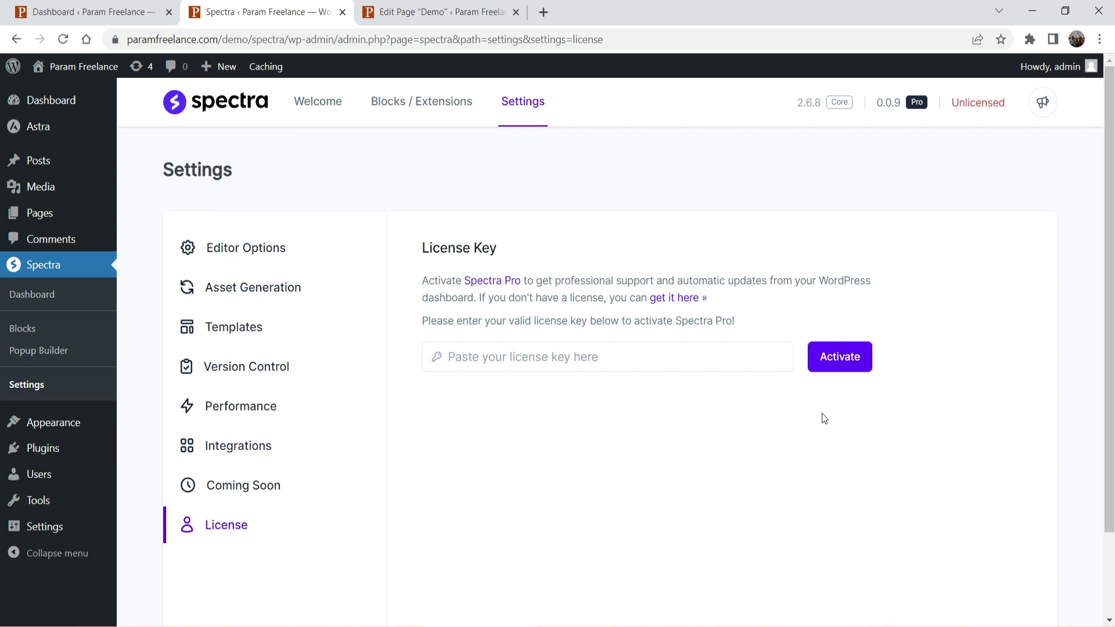
Review the Coming Soon mode settings and its page list without choosing a page.
click(275, 495)
click(660, 357)
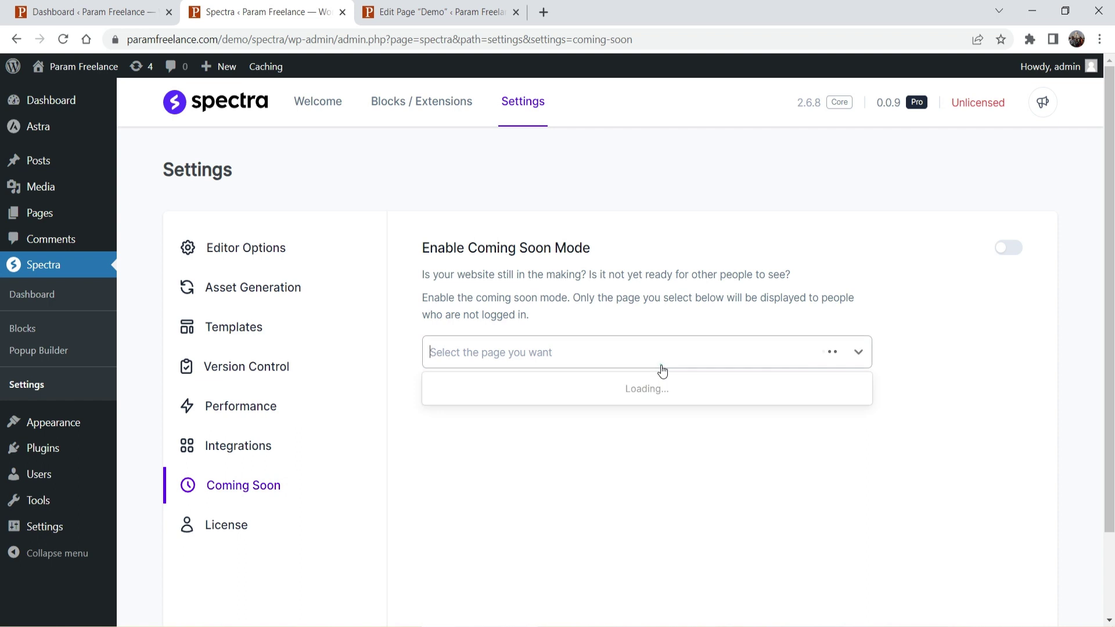
click(1008, 265)
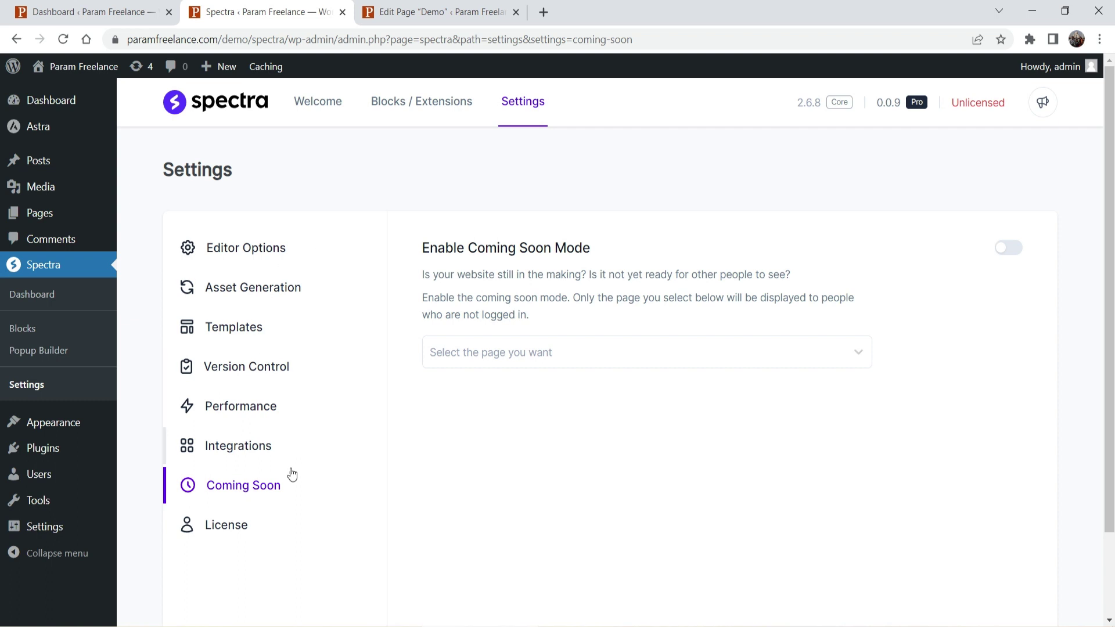
View the Integrations settings for Instagram linking and Google reCAPTCHA keys.
click(264, 453)
scroll(826, 363, down, 2)
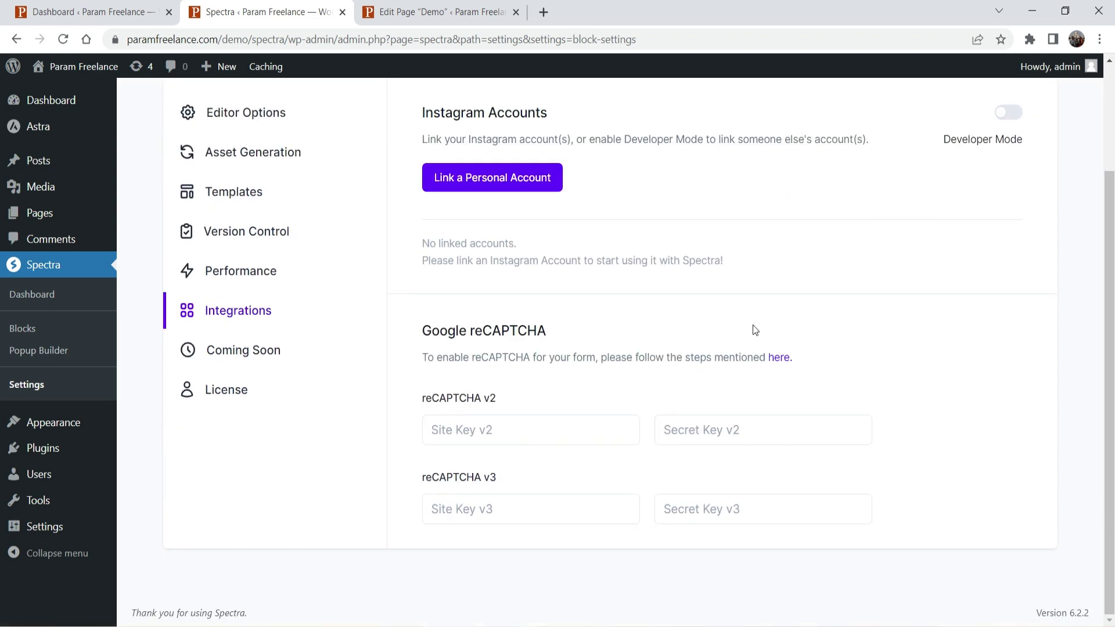
scroll(758, 331, up, 3)
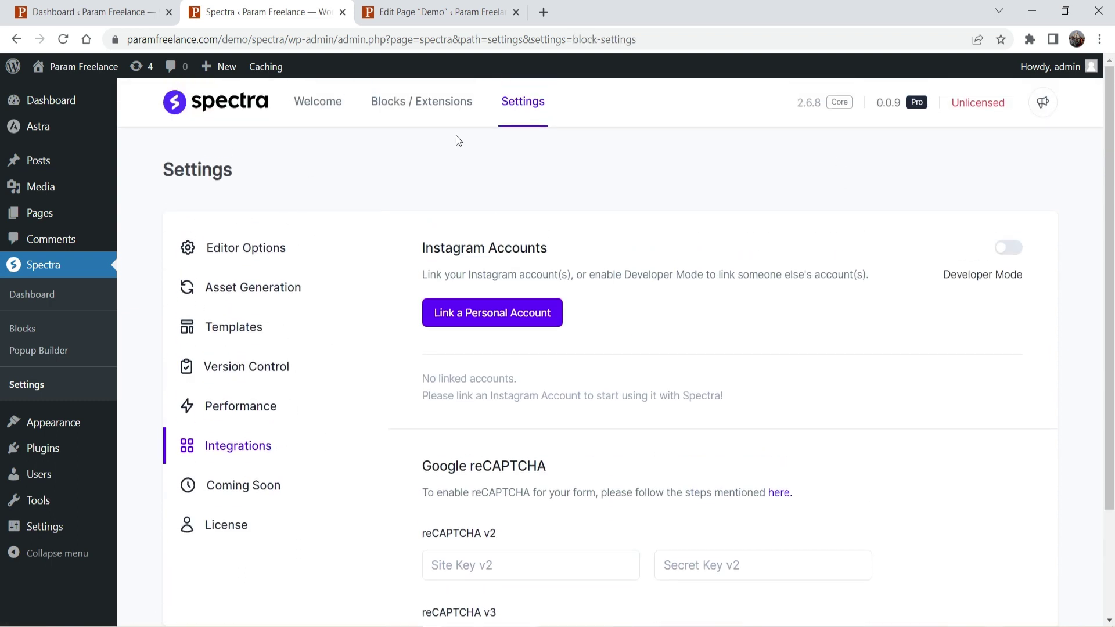
Filter Blocks / Extensions to the Pro blocks, then switch to the Demo page editor.
click(423, 108)
click(807, 220)
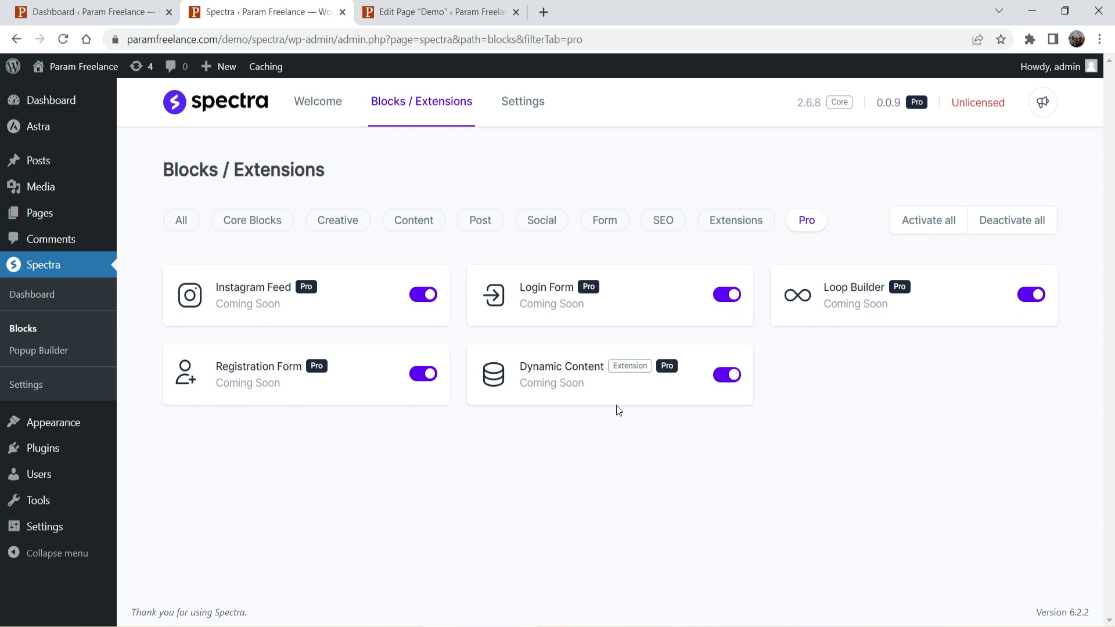
click(440, 18)
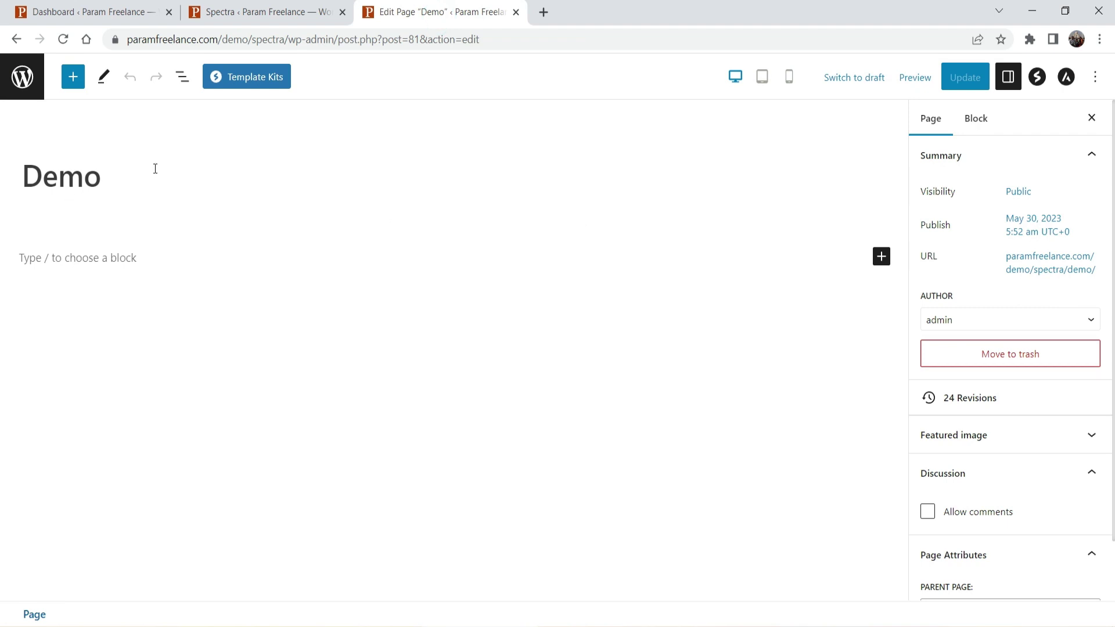
Search the block inserter for 'insta' to find the Instagram Feed block.
click(73, 76)
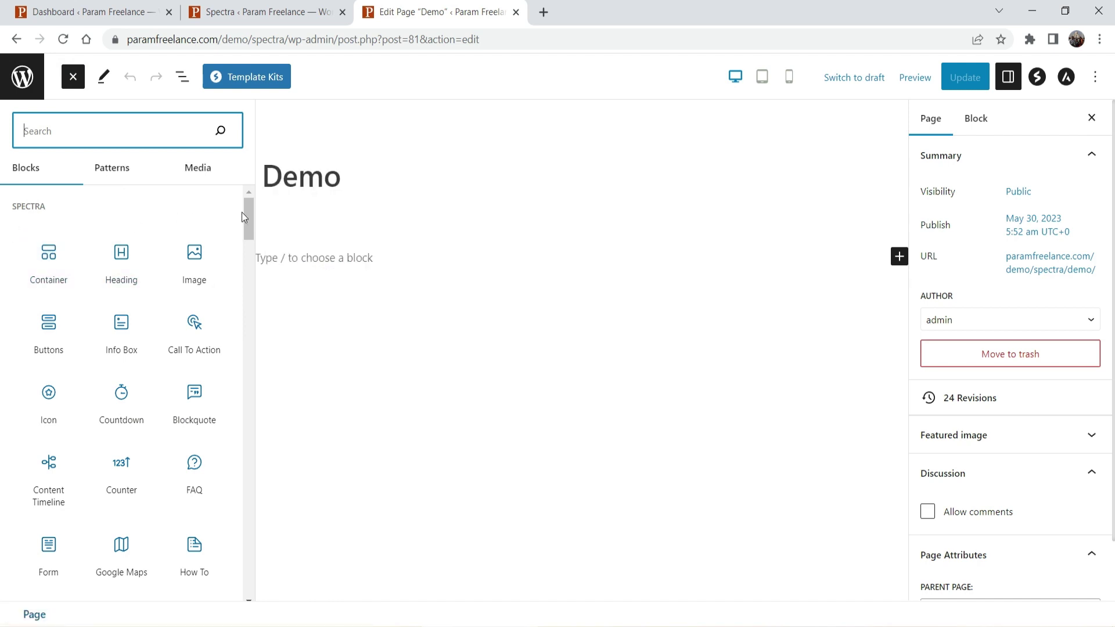
drag(245, 211, 242, 286)
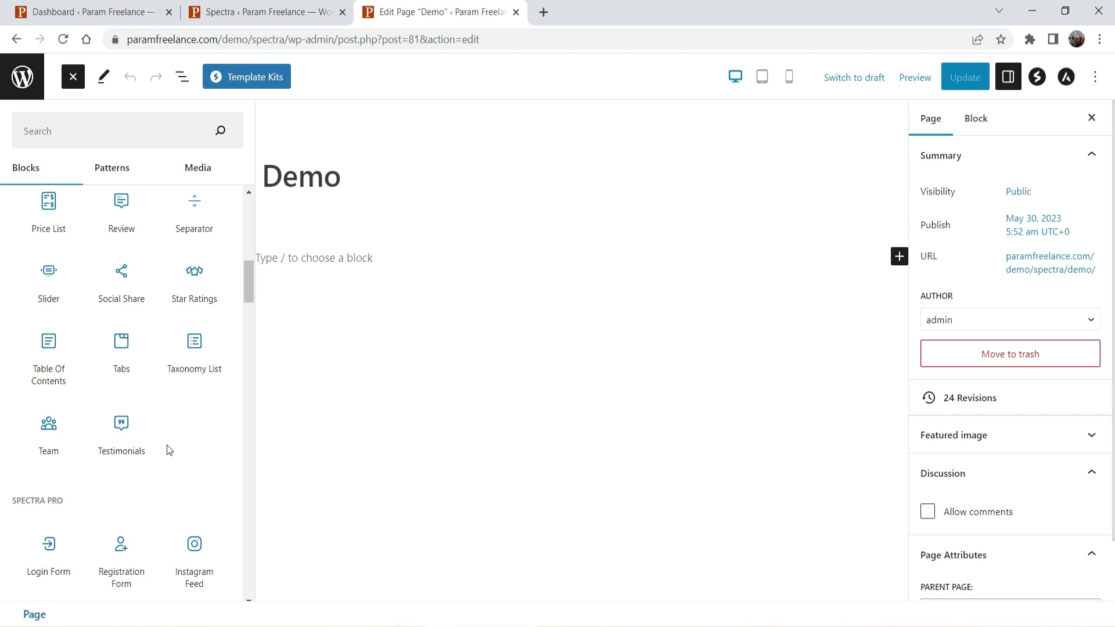
click(75, 130)
text(insta)
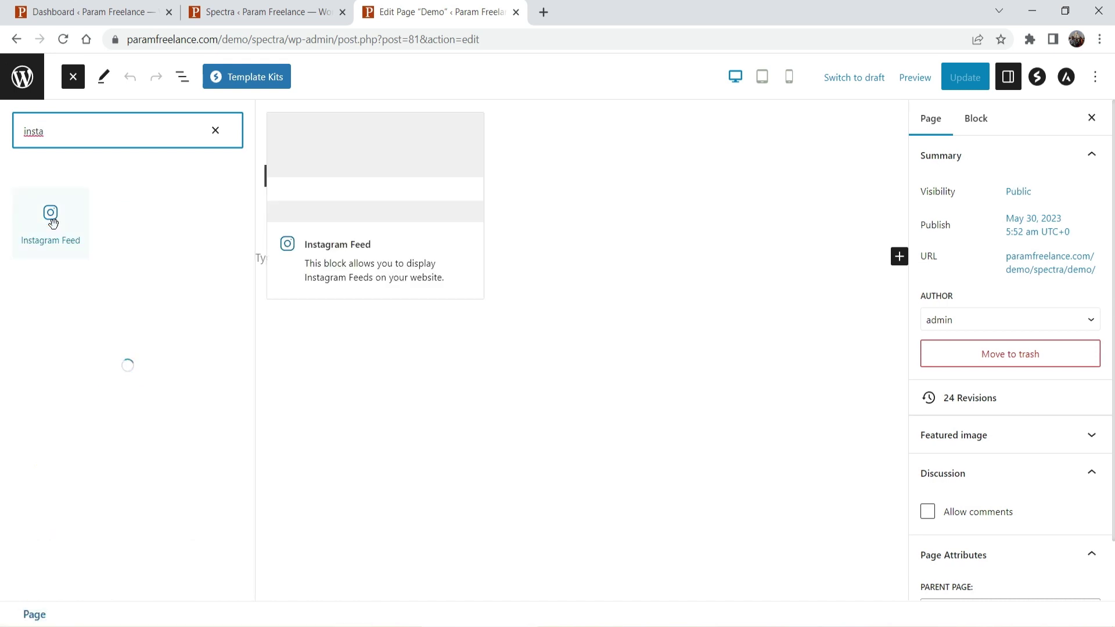
Insert the Instagram Feed block, check Instagram linking in the Spectra dashboard, and return.
click(51, 220)
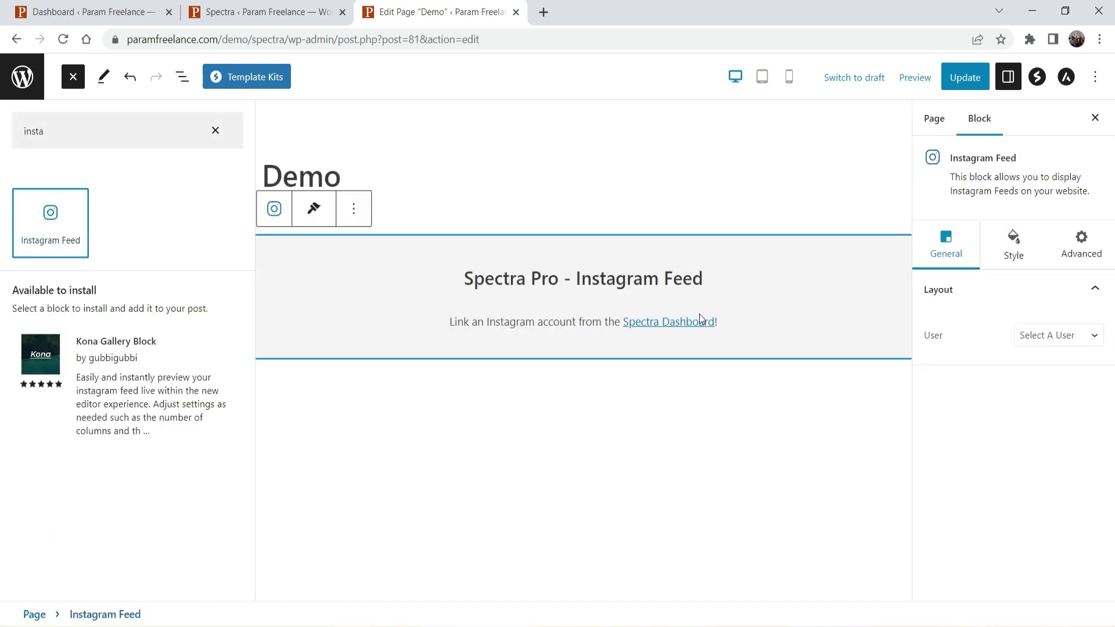
click(398, 299)
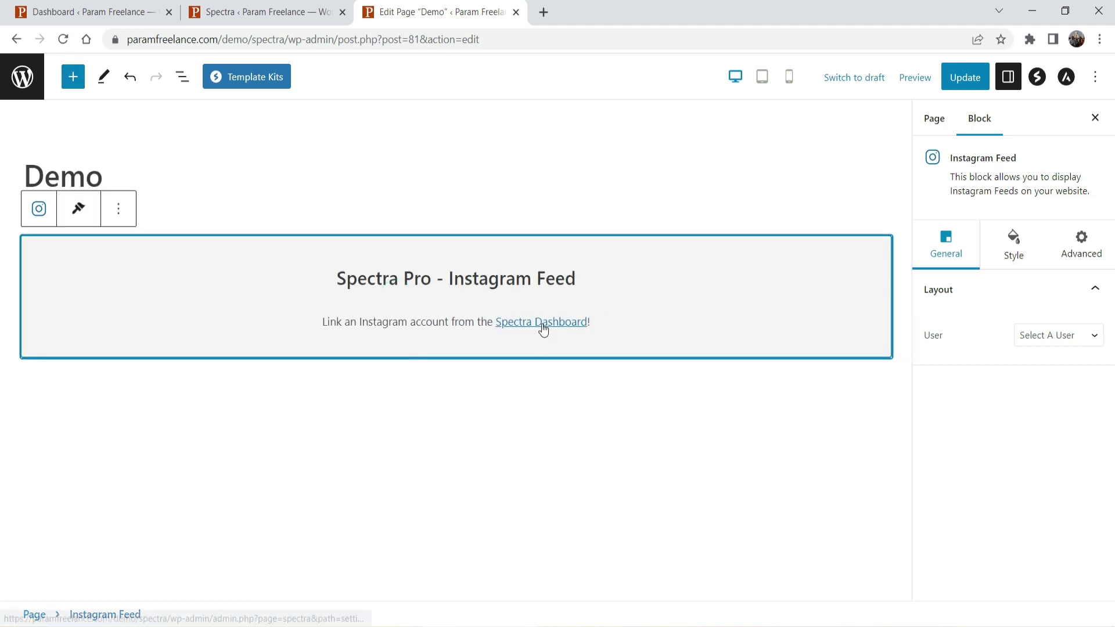
click(543, 323)
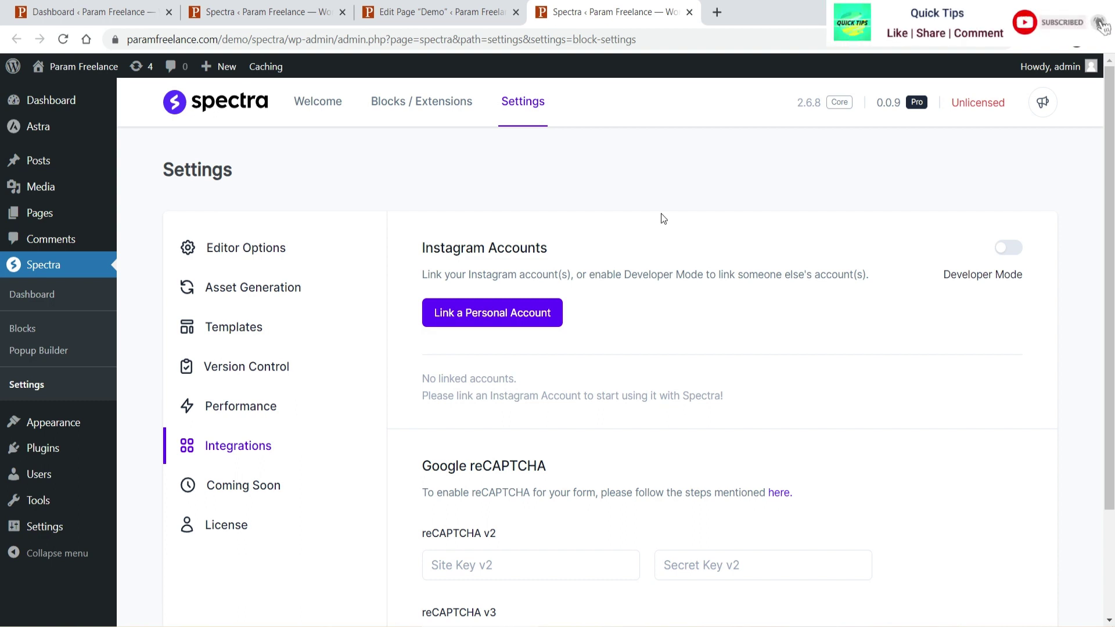
key(ctrl+Page_Up)
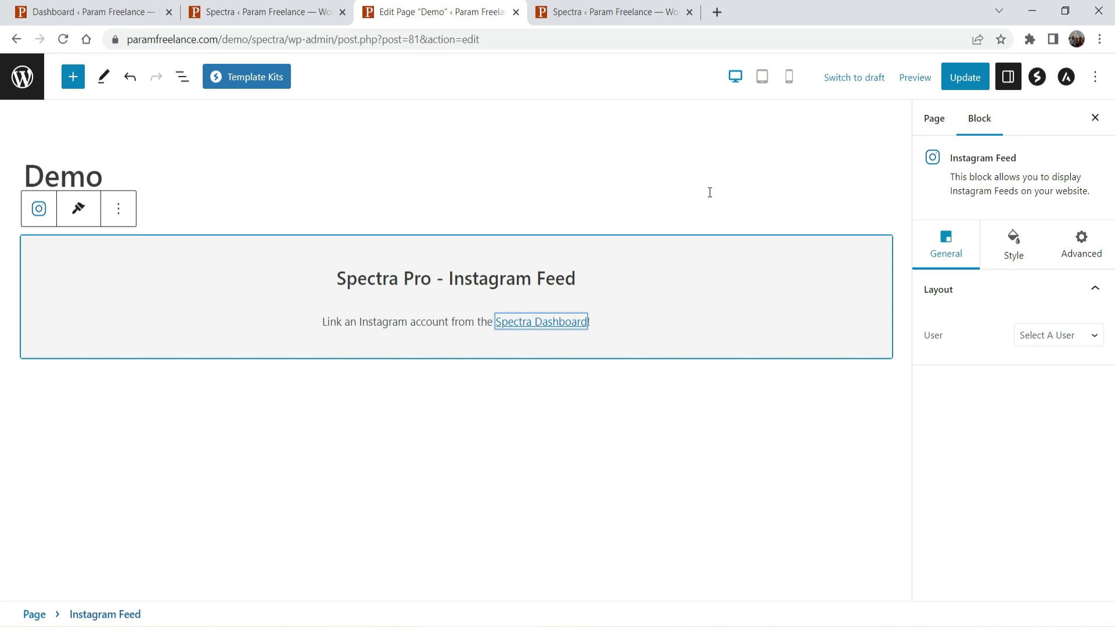
Remove the Instagram Feed block from the Demo page.
click(917, 278)
click(860, 271)
click(111, 202)
Search the block library for 'loop' and insert a Loop Builder block.
click(73, 76)
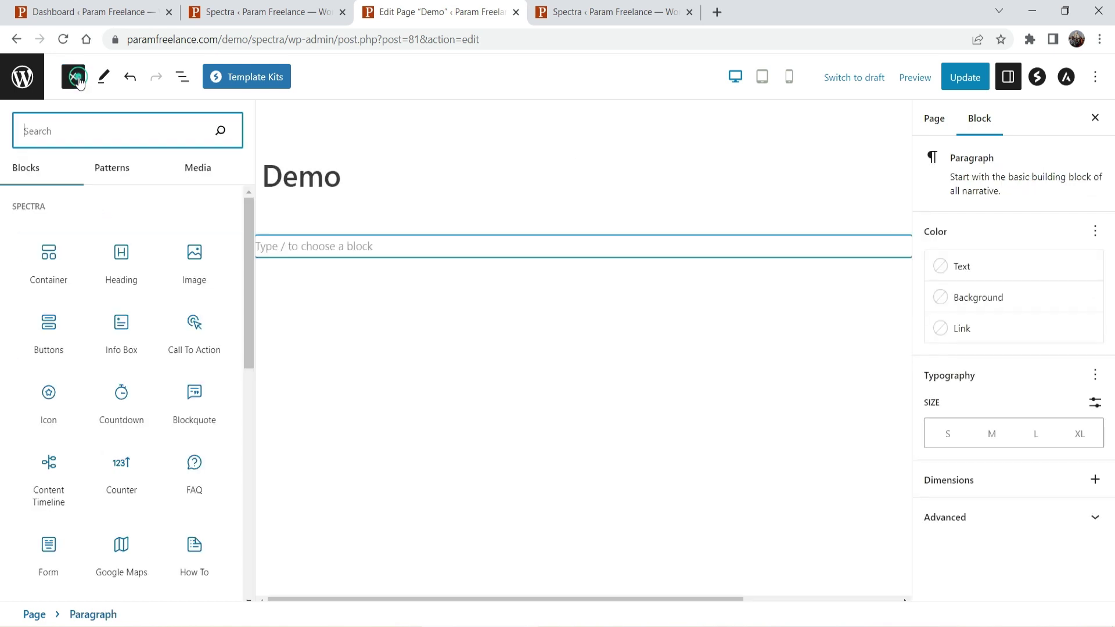
click(264, 12)
click(441, 11)
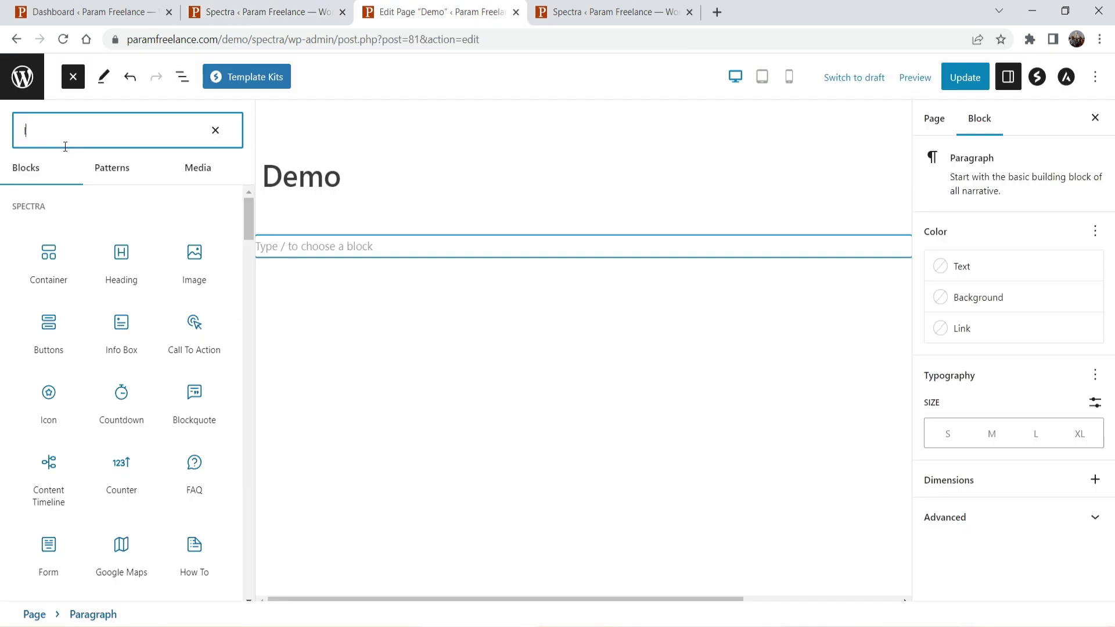
text(loop)
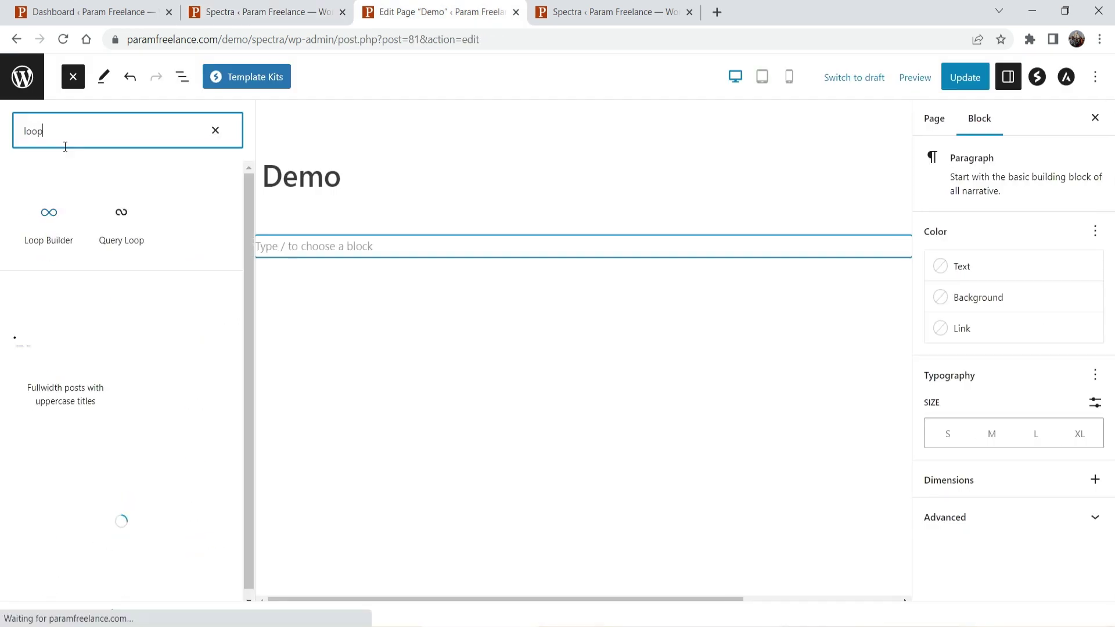
mouse_move(51, 222)
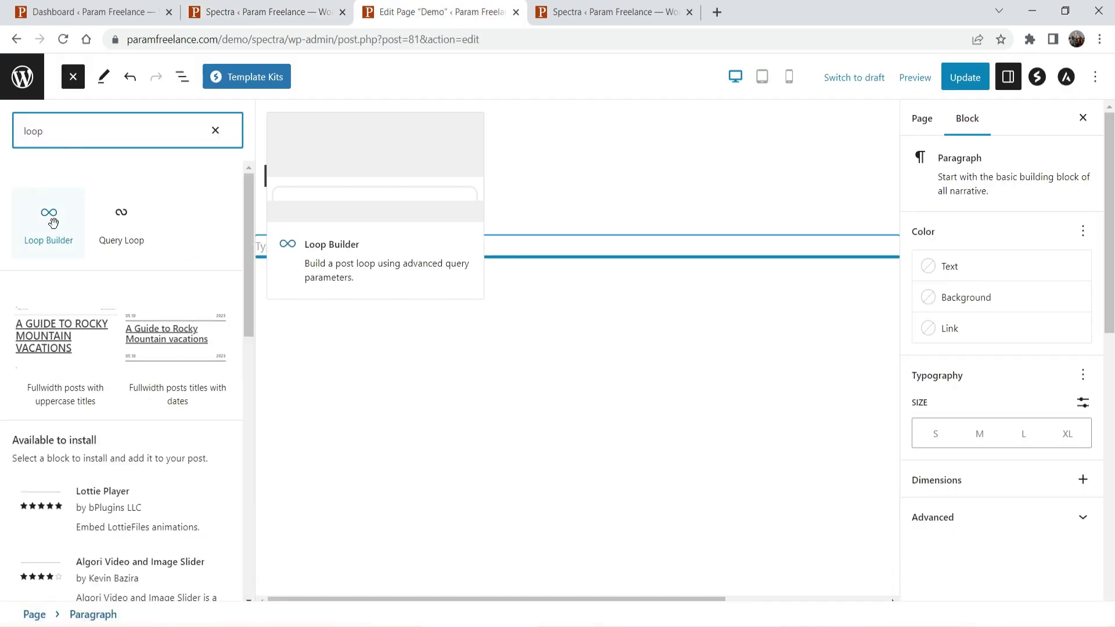
click(51, 223)
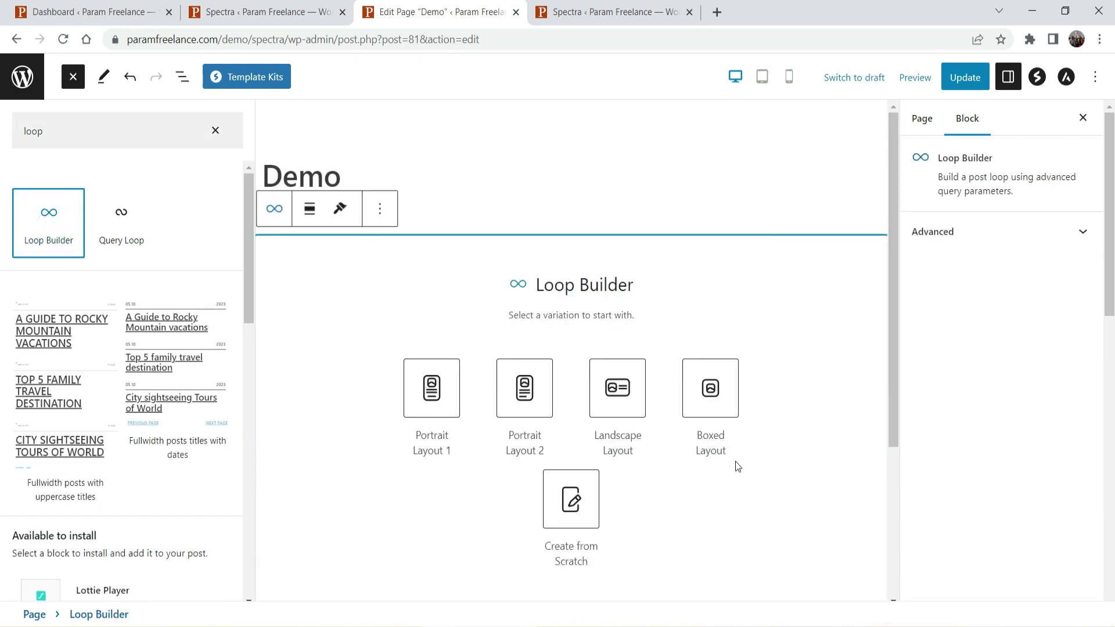
scroll(837, 326, down, 3)
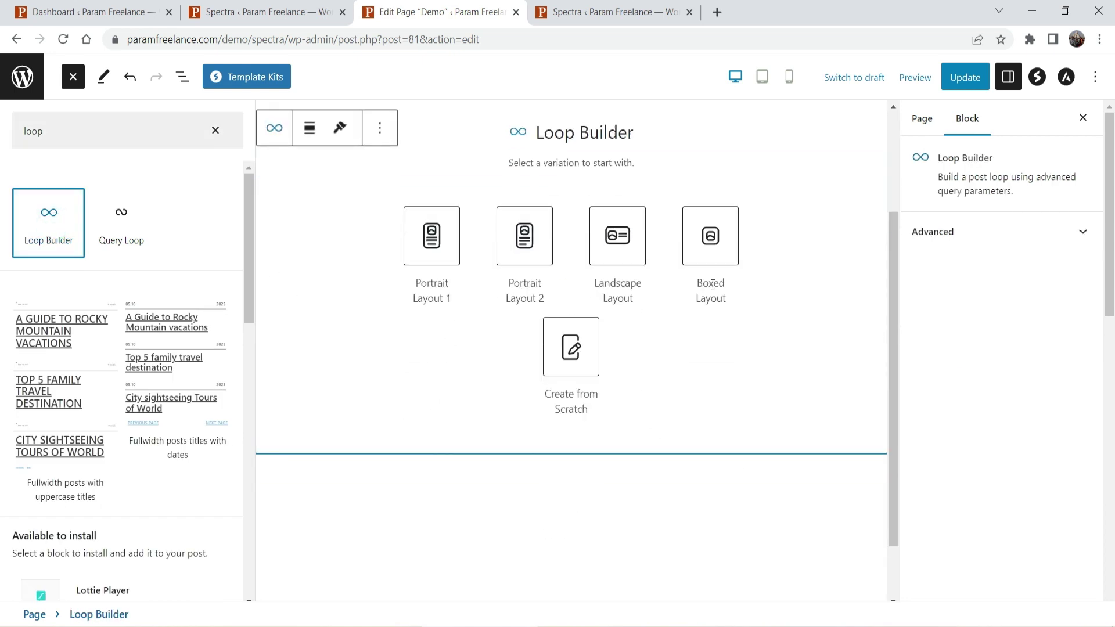
click(212, 130)
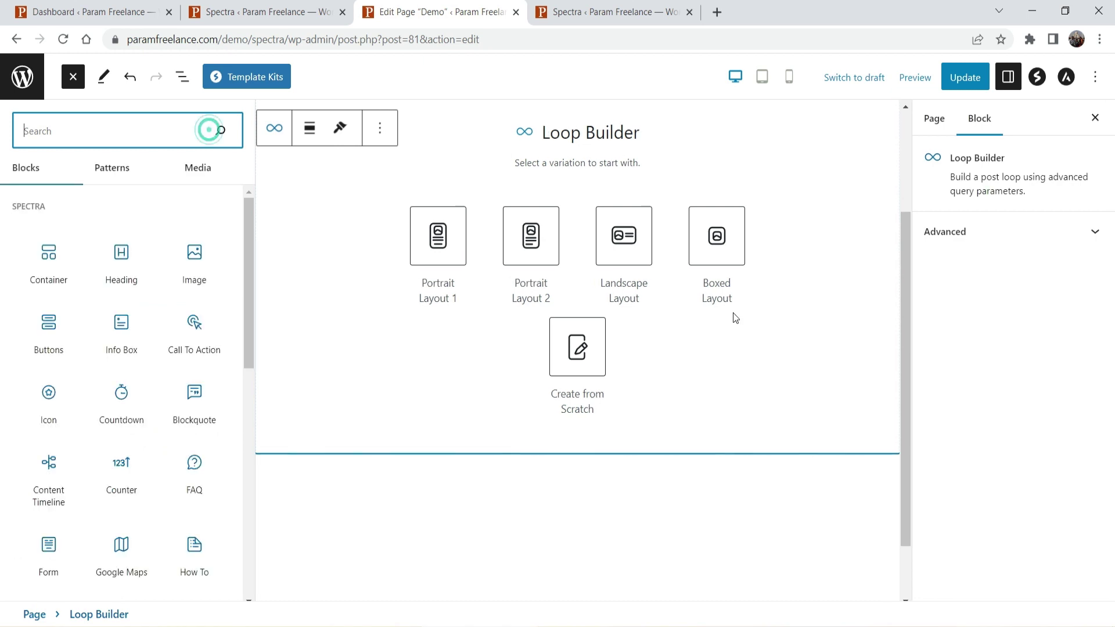
click(74, 76)
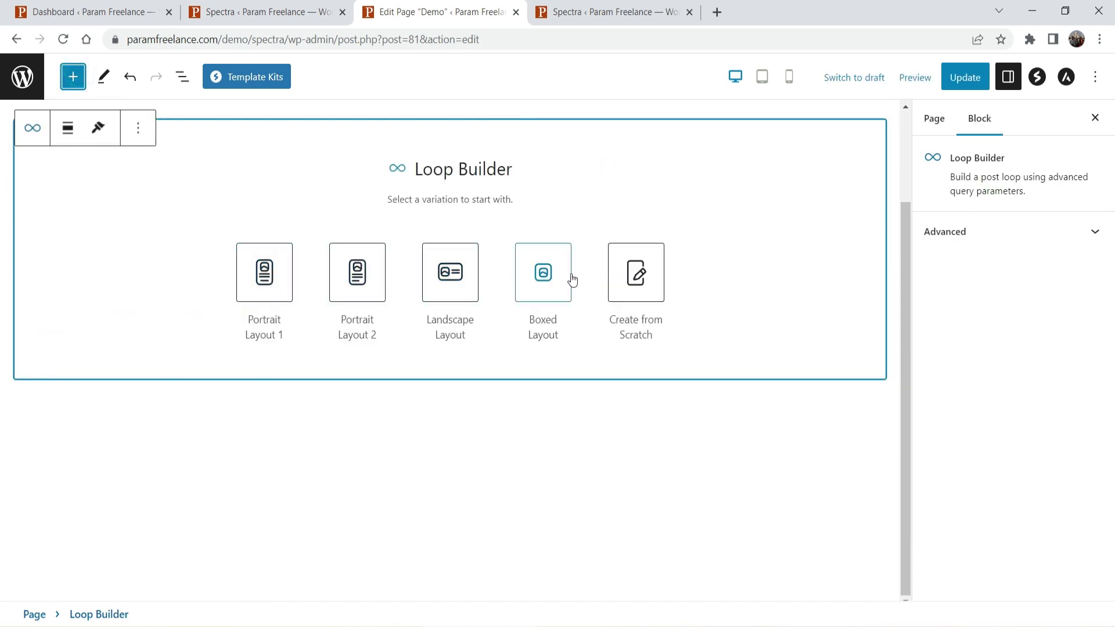
Remove the Loop Builder block, leaving the Demo page empty.
scroll(518, 306, up, 2)
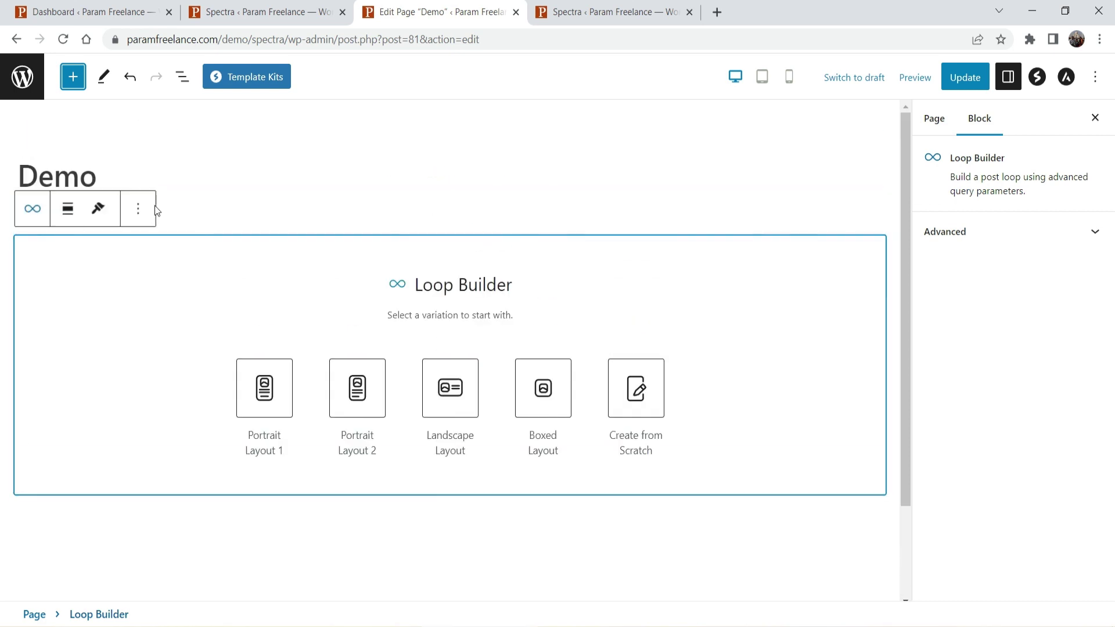
click(138, 209)
click(187, 543)
click(591, 14)
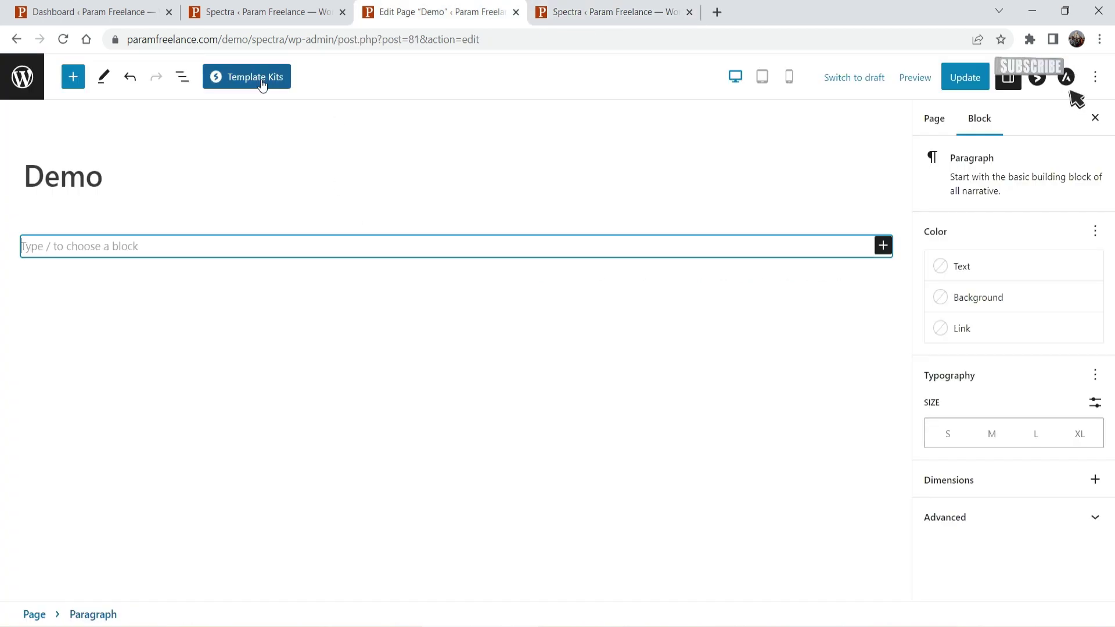
Import the Home template from the Day Care Services kit in Spectra Template Kits.
click(262, 79)
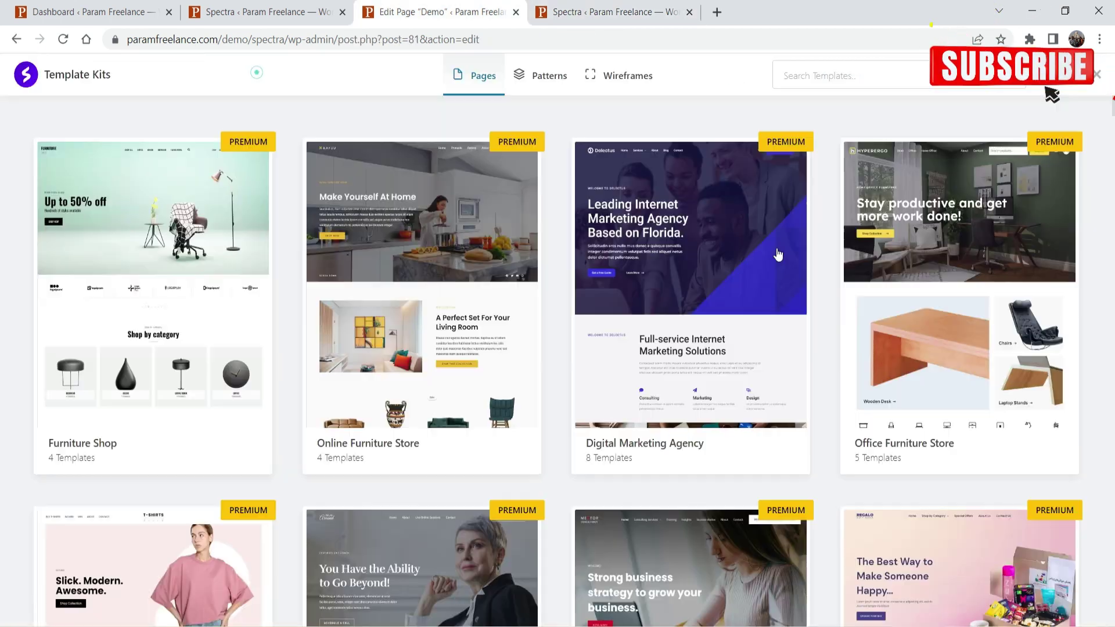
scroll(653, 324, down, 20)
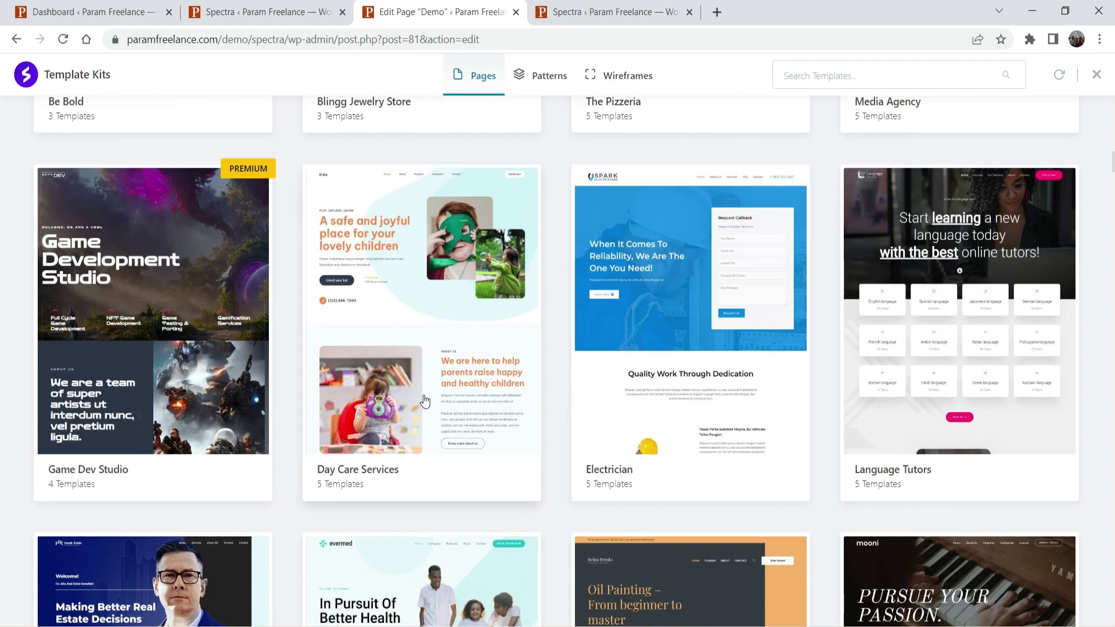
click(422, 314)
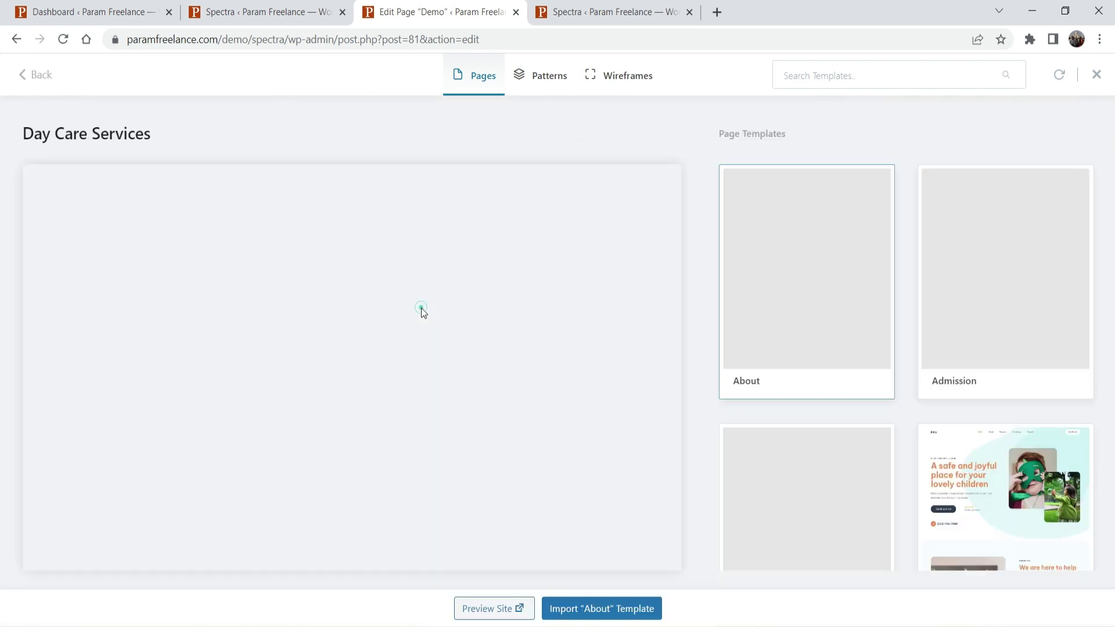
scroll(997, 293, down, 5)
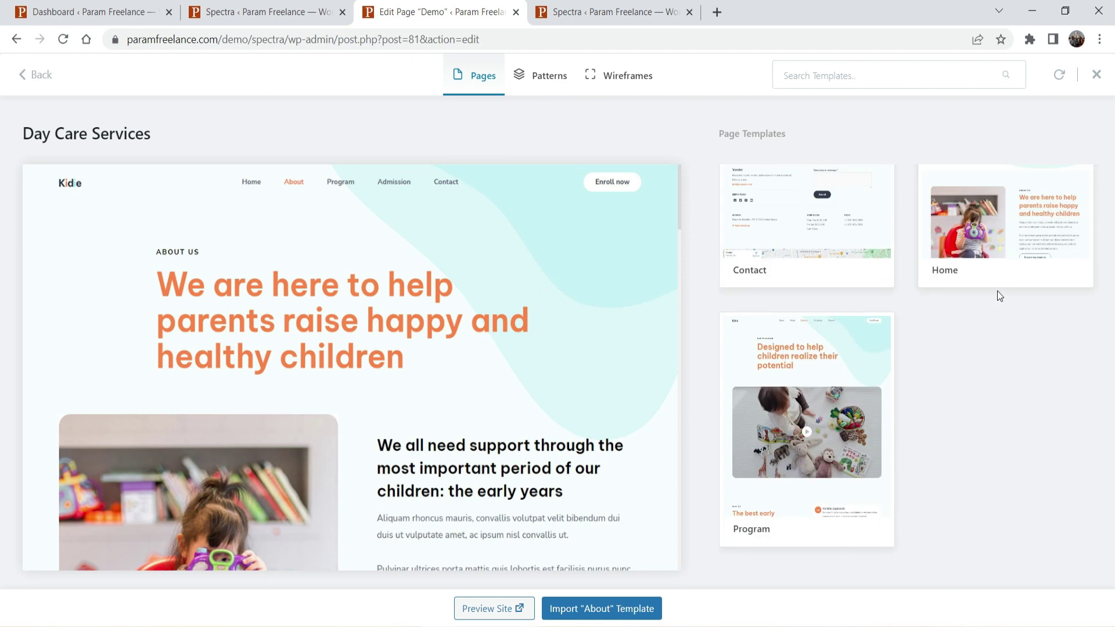
click(1002, 224)
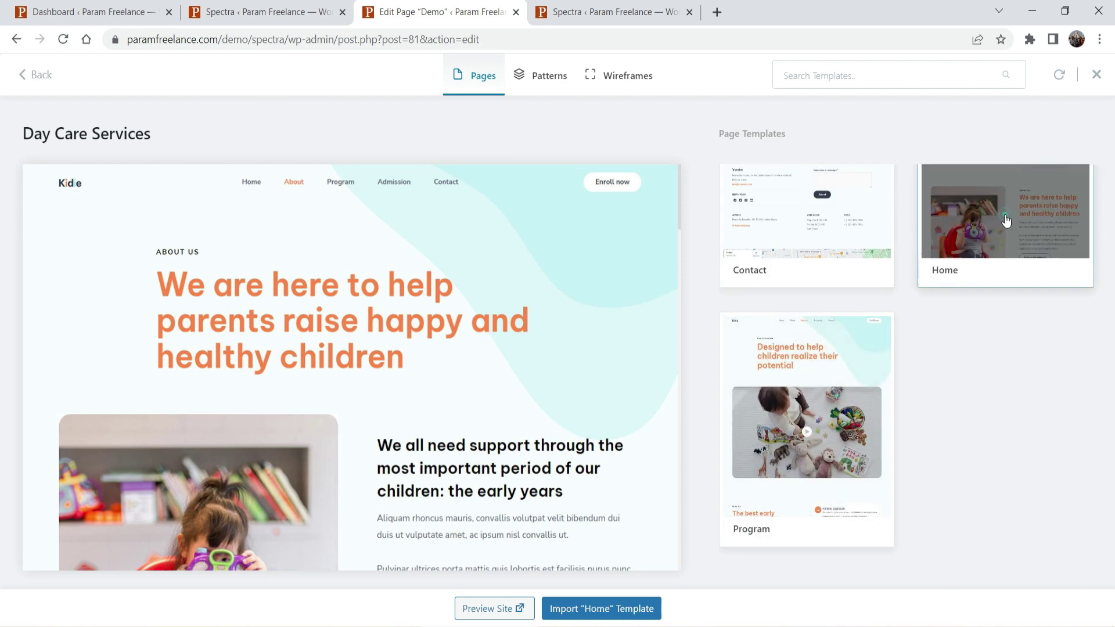
click(590, 608)
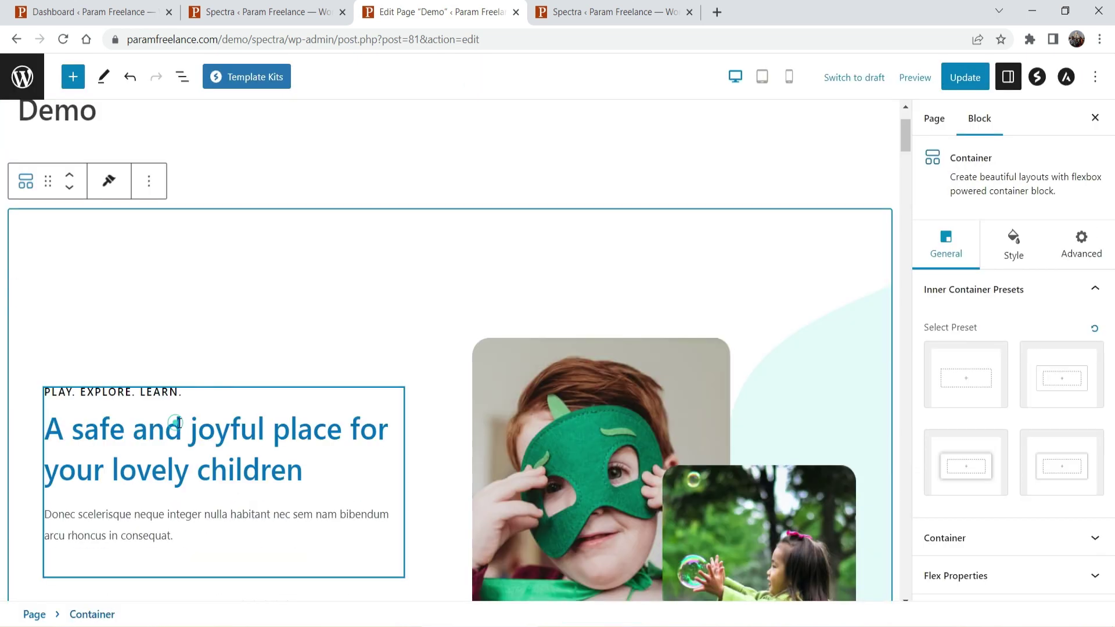
Close the block settings sidebar and plugin-installed notice, then scroll the imported Day Care Home layout.
click(373, 391)
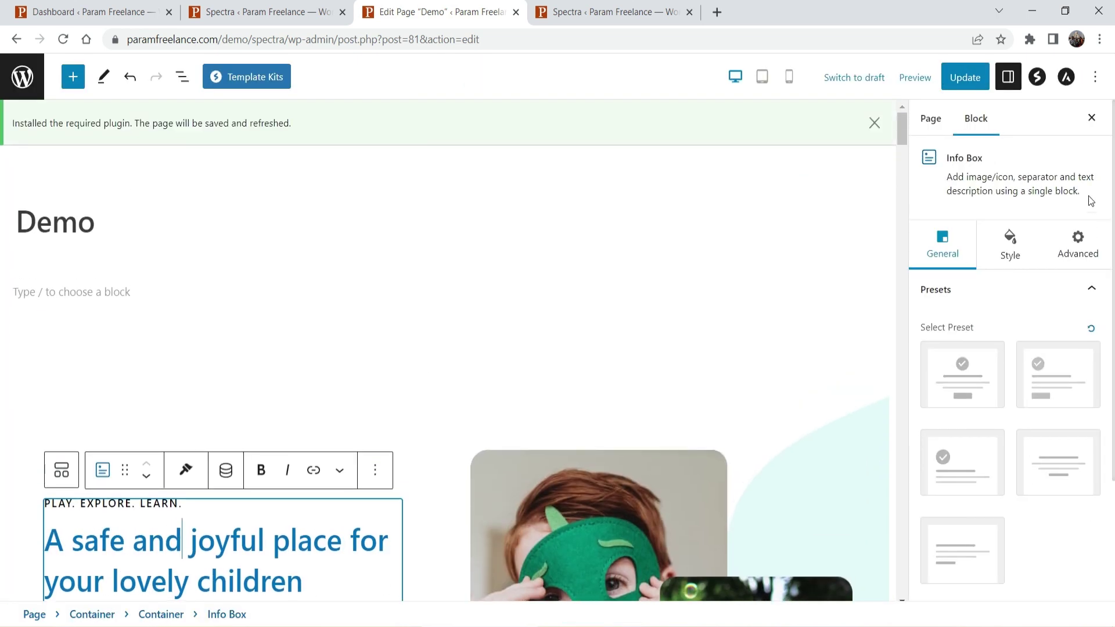
click(1091, 119)
click(1083, 130)
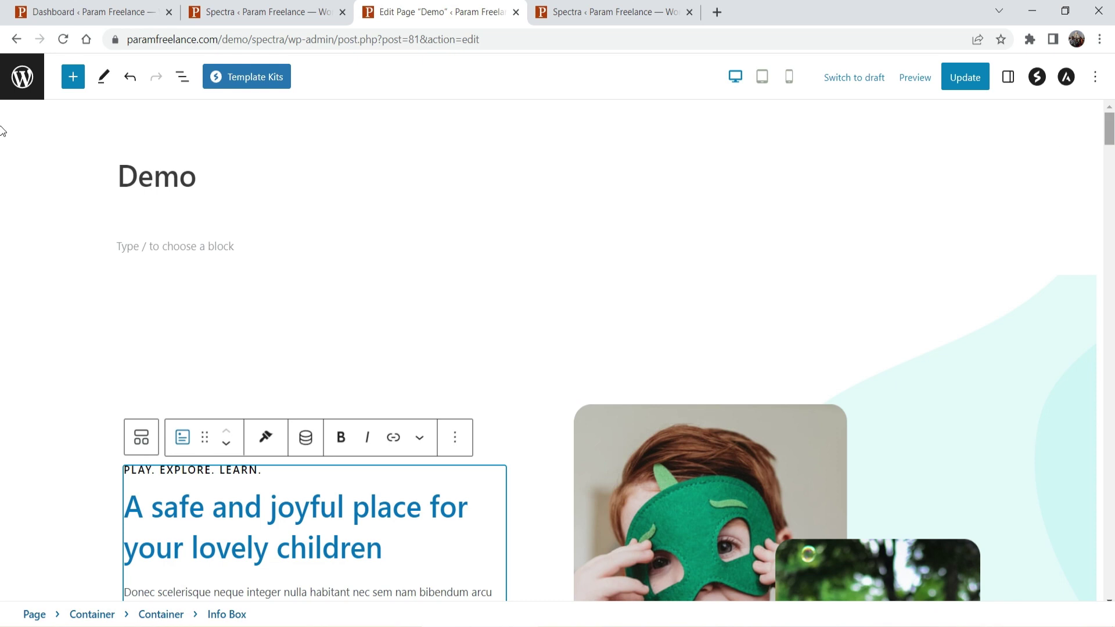
drag(1109, 134, 2, 587)
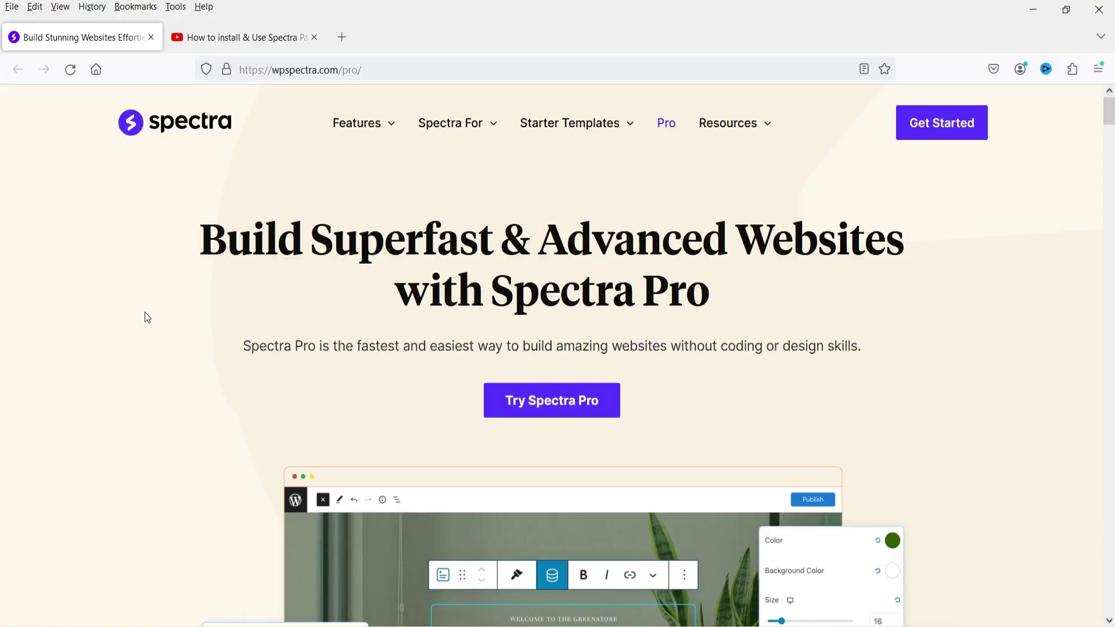